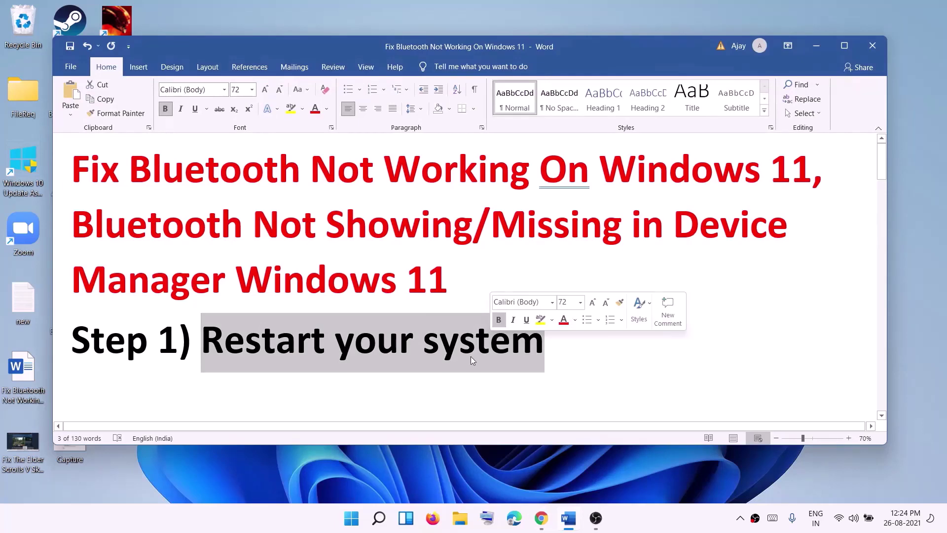
View the Restart power option and check the Bluetooth toggle in the quick settings.
key(super)
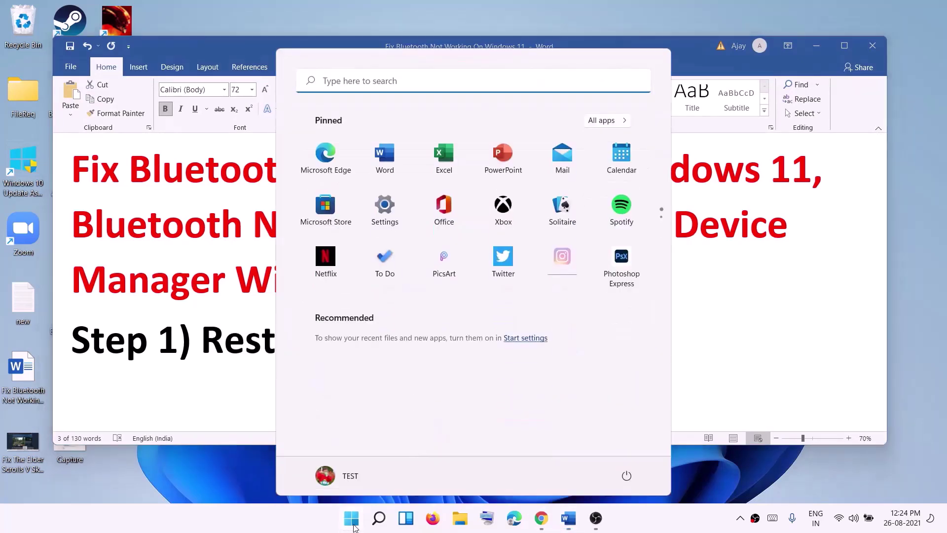
click(626, 475)
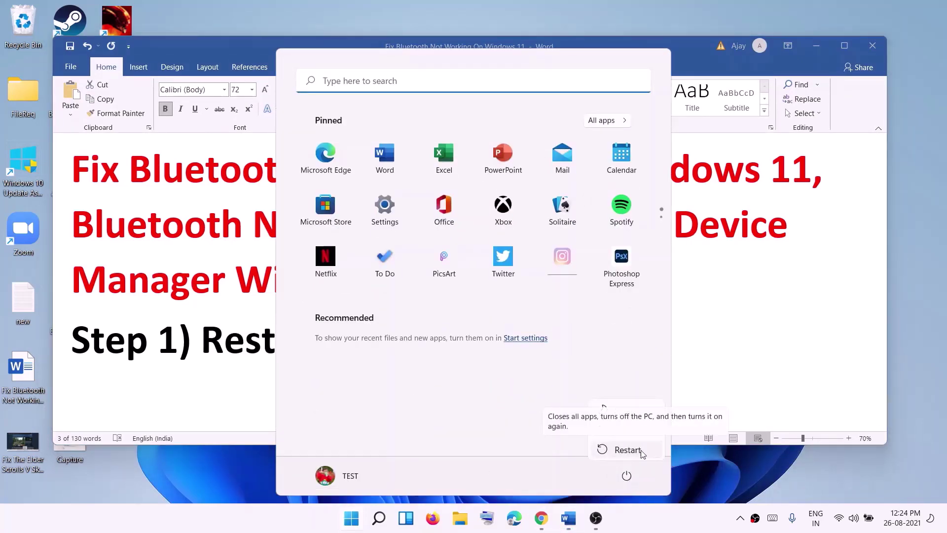
key(Escape)
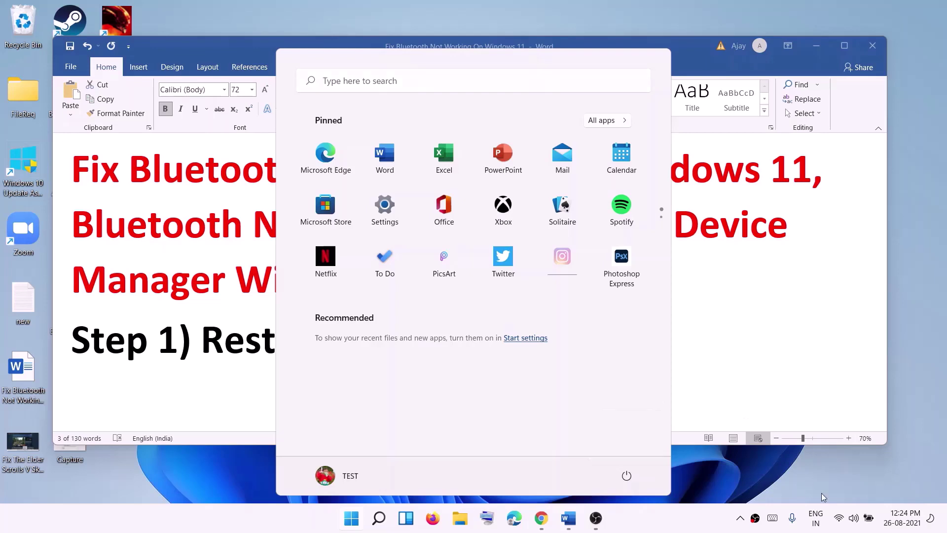
click(861, 520)
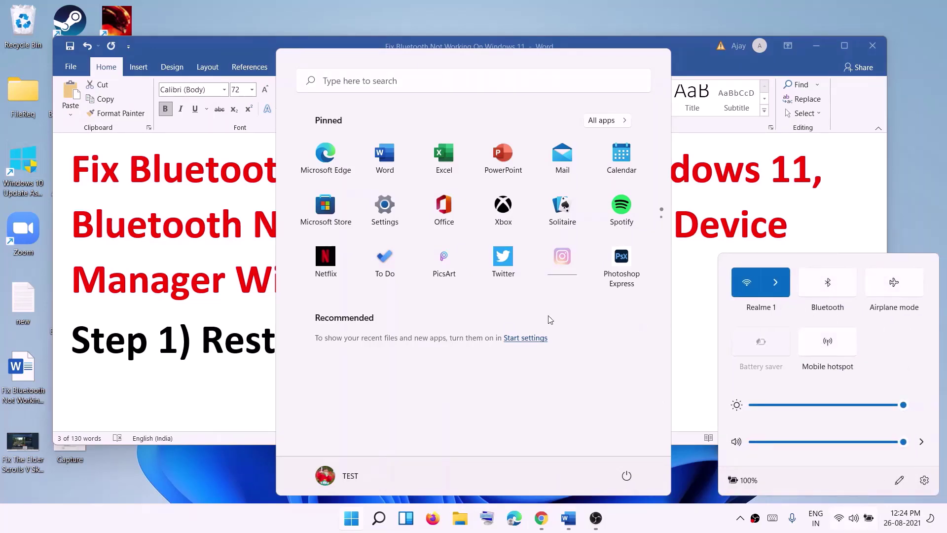
click(227, 302)
Read the Step 2 instructions about making sure Bluetooth is enabled in the BIOS.
scroll(443, 293, down, 2)
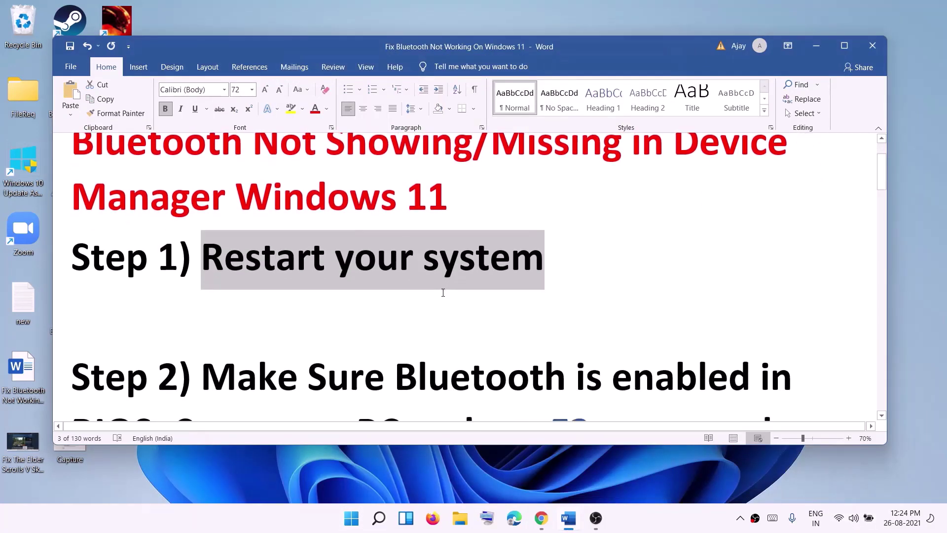
scroll(443, 293, down, 3)
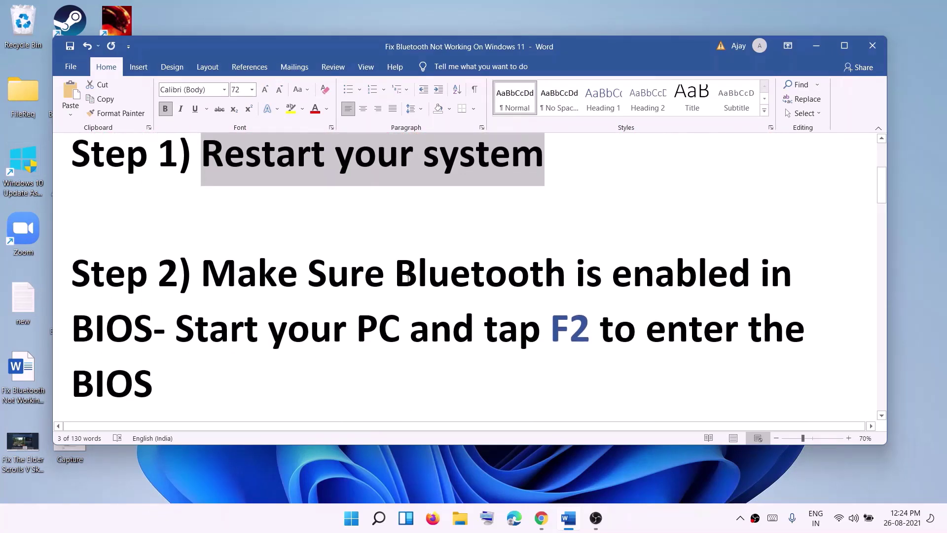
drag(406, 278, 154, 326)
click(185, 325)
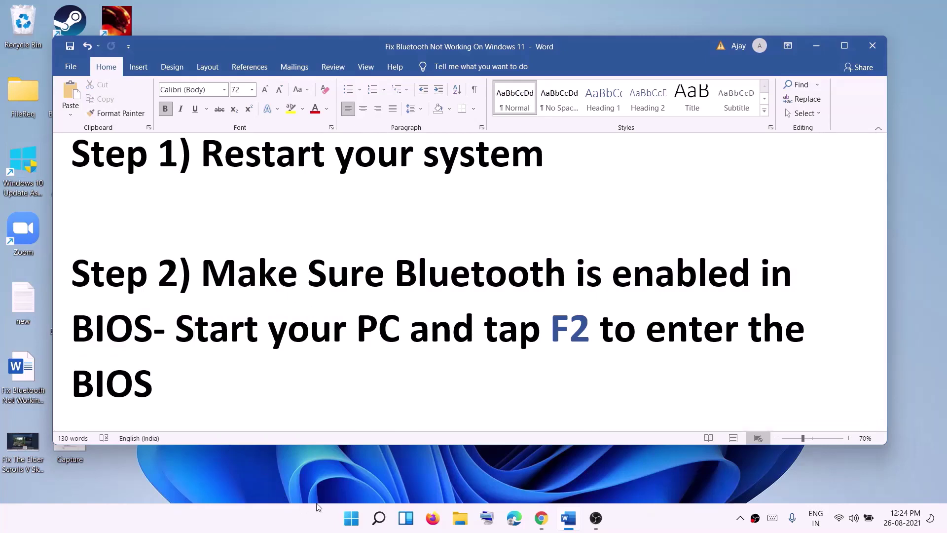
View the system's Shut down and Restart options, and return to the Word document.
click(347, 521)
click(626, 475)
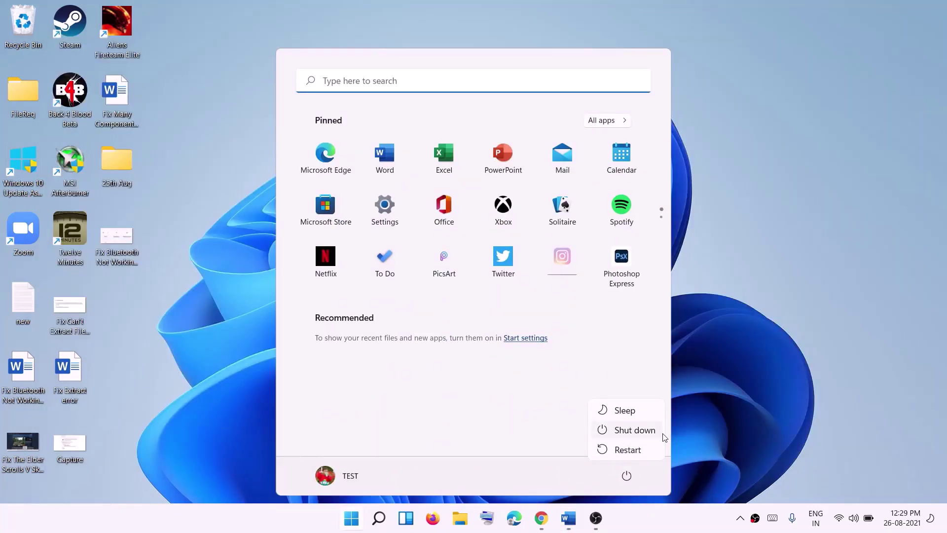
key(Escape)
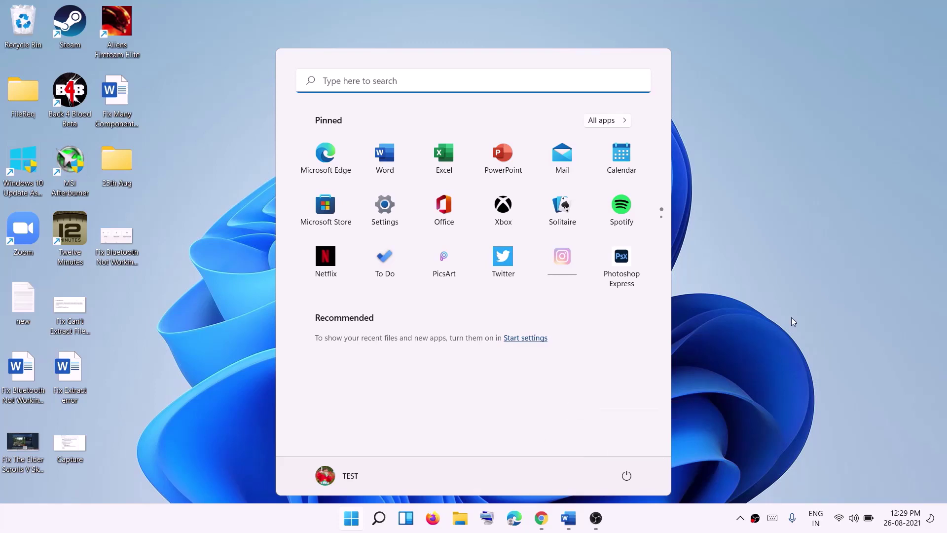
key(Escape)
click(572, 520)
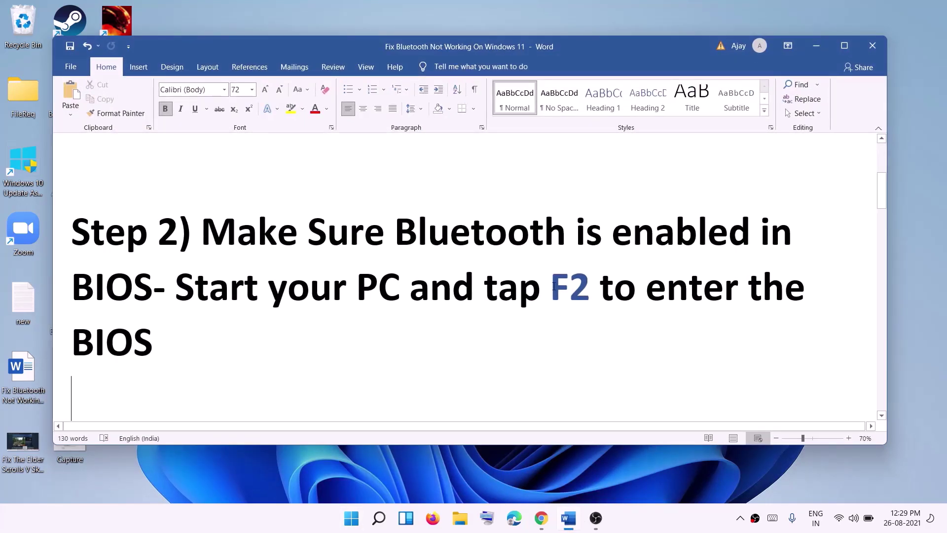
Highlight "F2" and the word "Bluetooth" in the Step 2 instructions.
drag(552, 286, 590, 287)
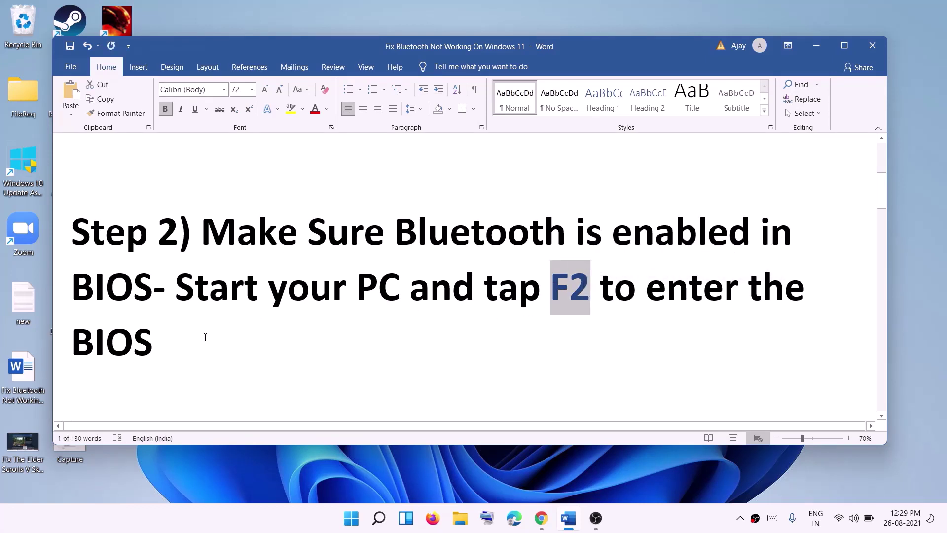
click(553, 288)
drag(551, 286, 590, 287)
drag(394, 229, 557, 235)
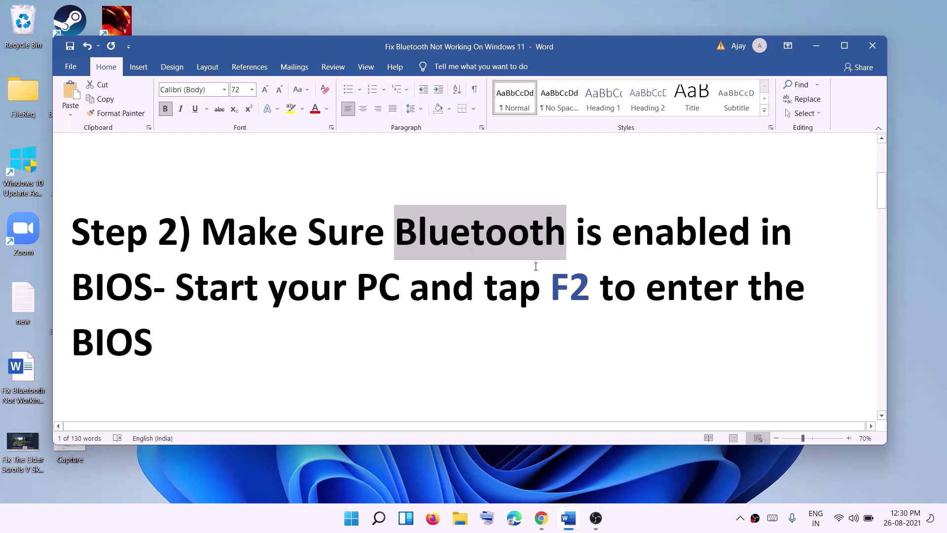
Highlight "Run a Bluetooth Troubleshooter" in Step 3 of the document and open Windows Settings.
scroll(312, 324, down, 4)
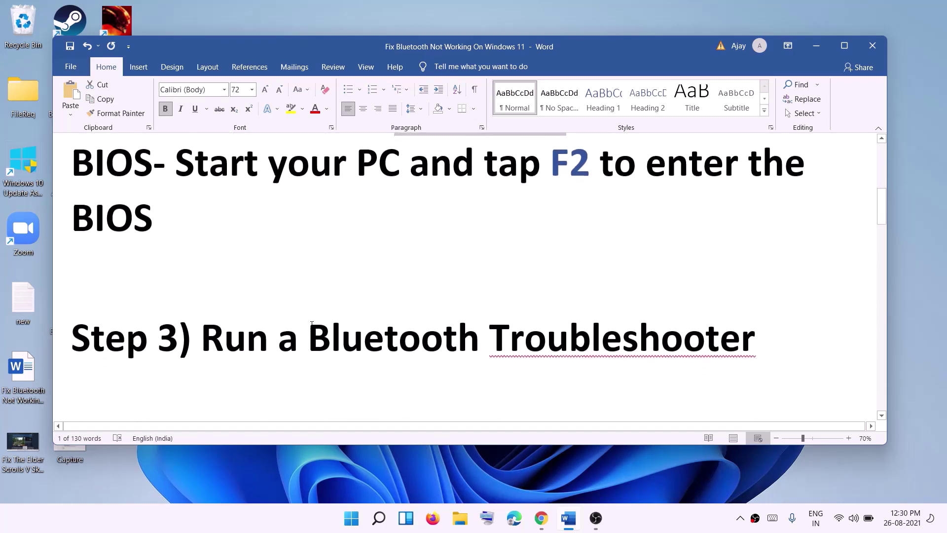
drag(202, 341, 587, 320)
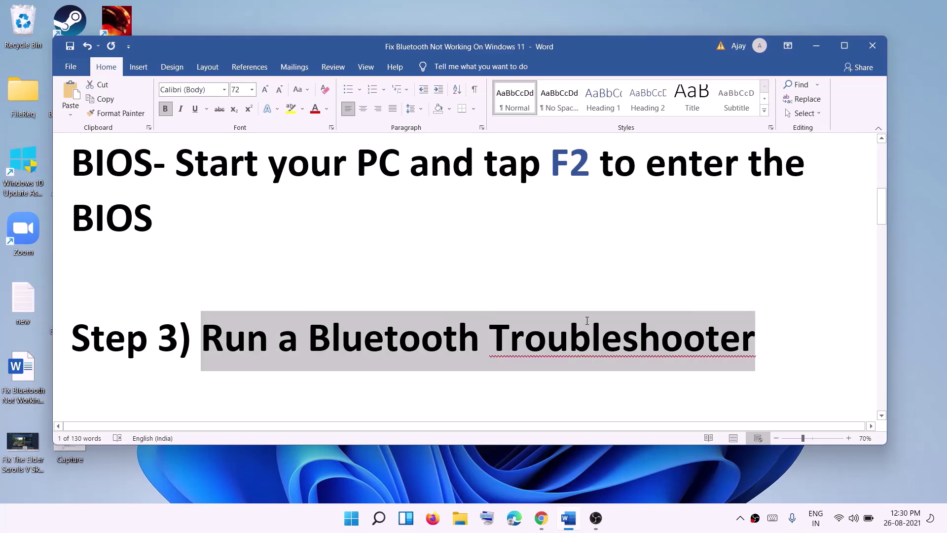
click(353, 522)
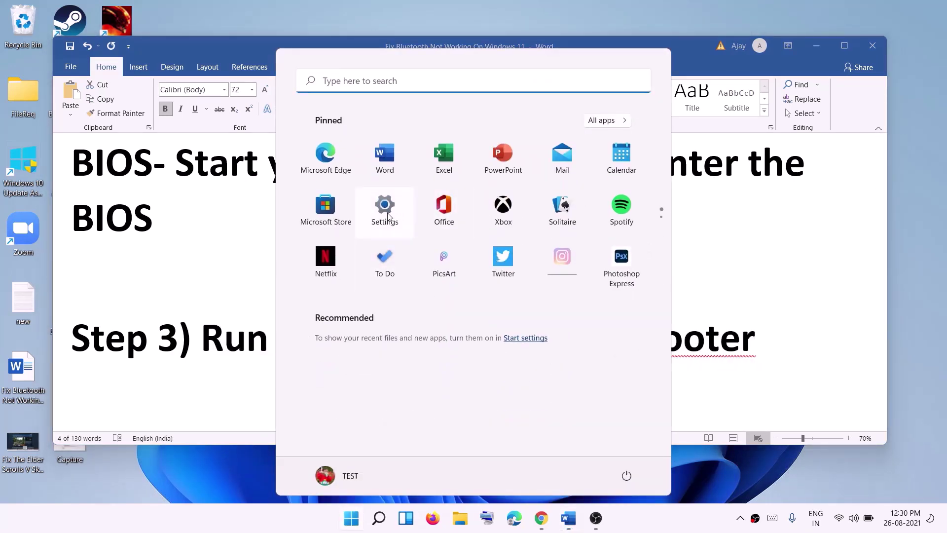
right_click(349, 522)
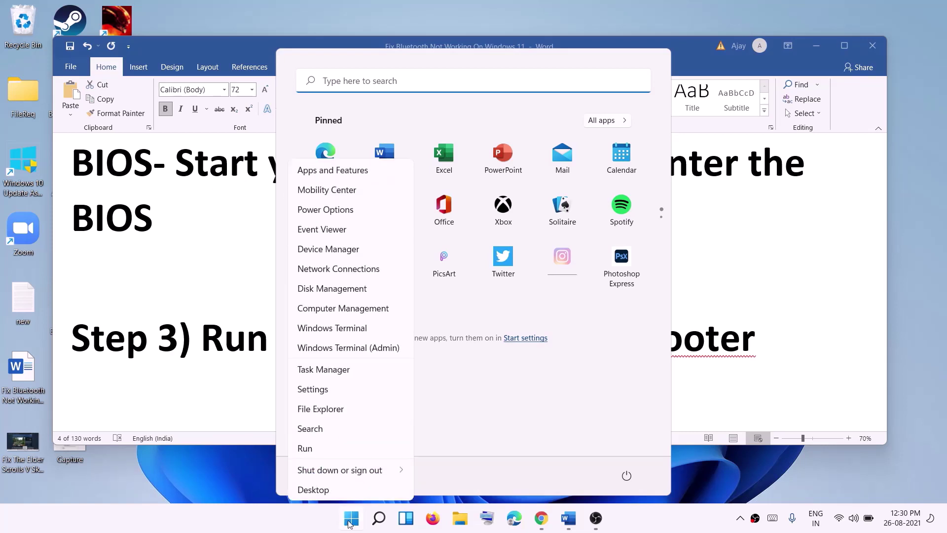
click(321, 389)
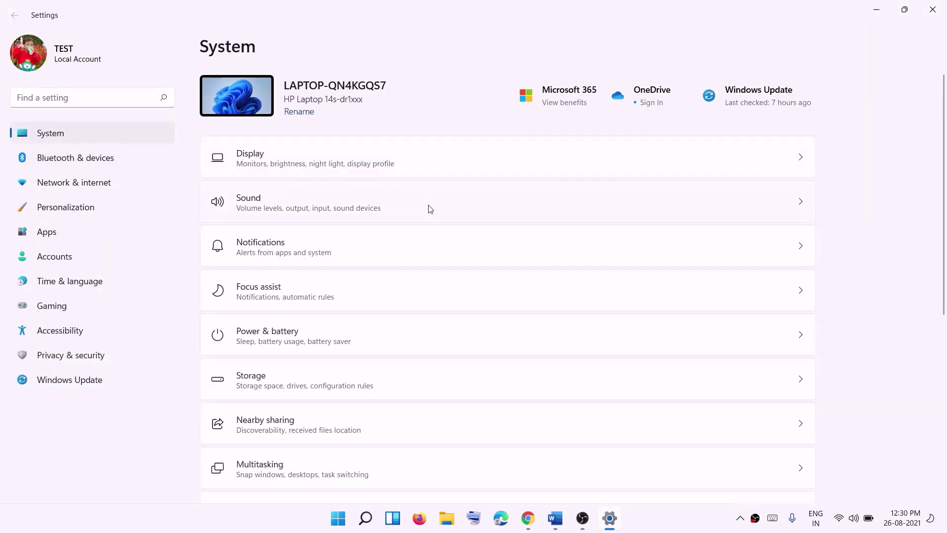
Open the other troubleshooters in the System troubleshooting settings and locate the Bluetooth troubleshooter.
scroll(389, 357, down, 5)
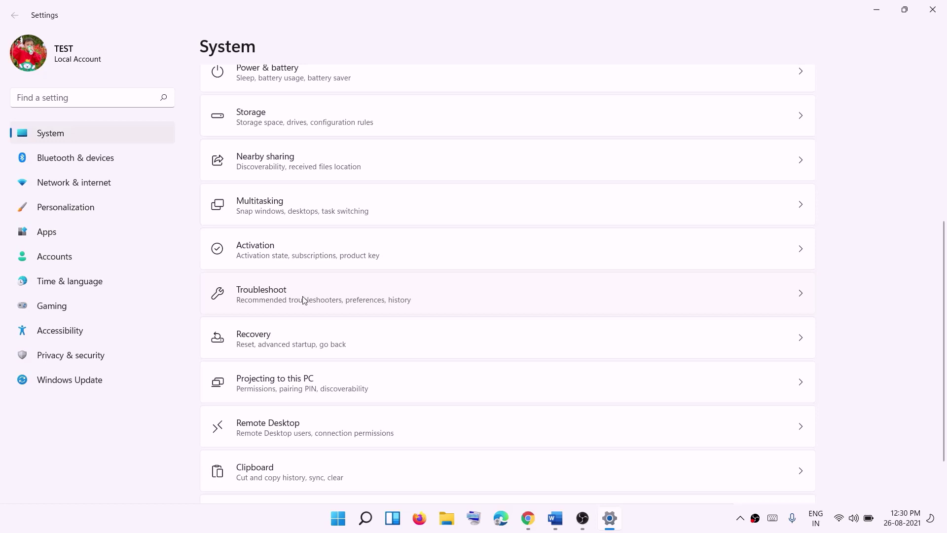
click(663, 523)
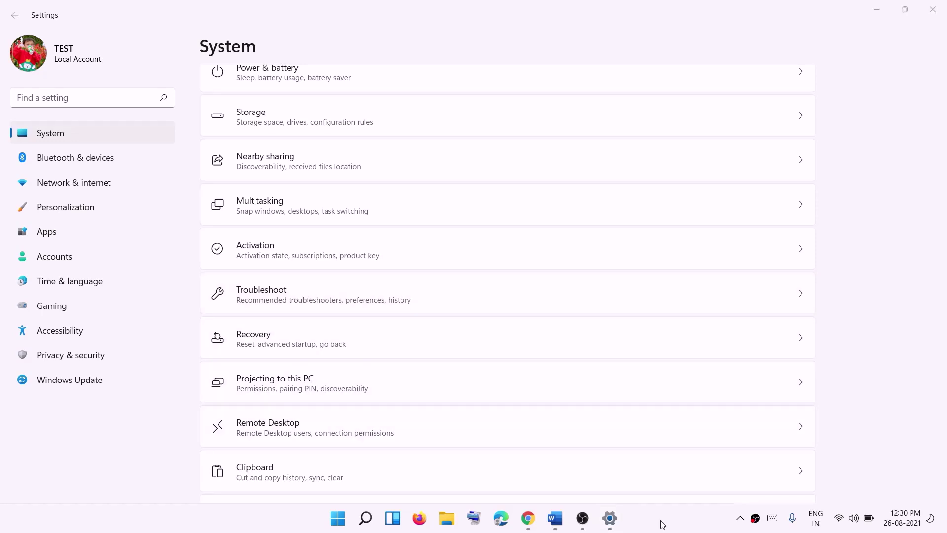
click(313, 298)
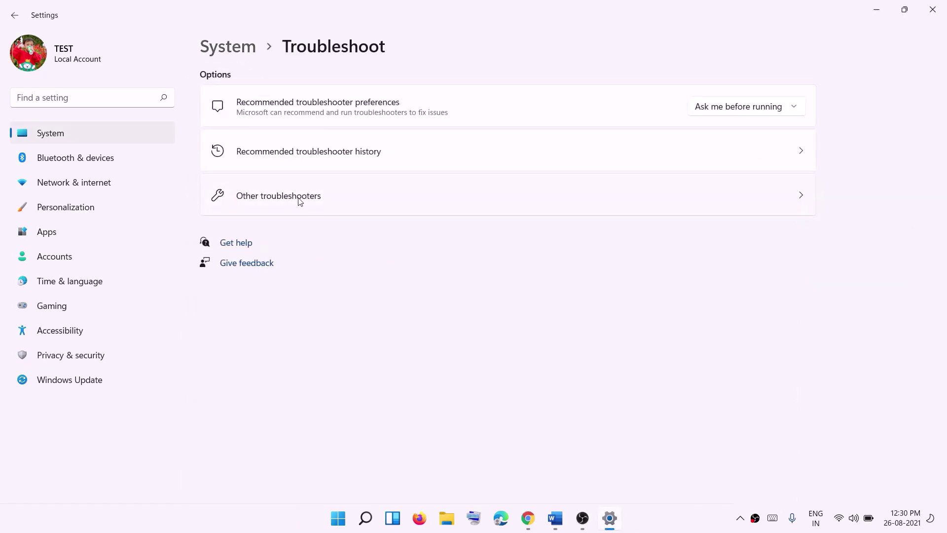
click(305, 200)
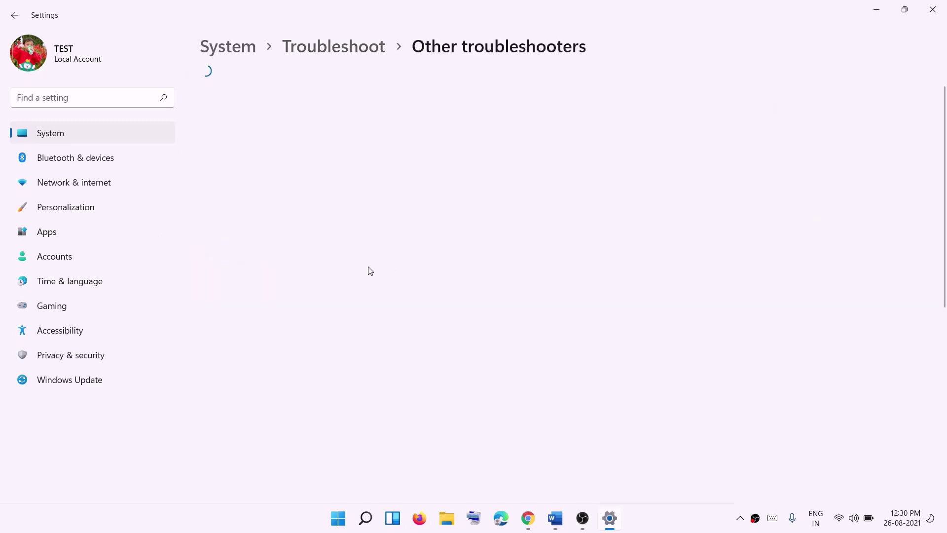
scroll(239, 170, down, 3)
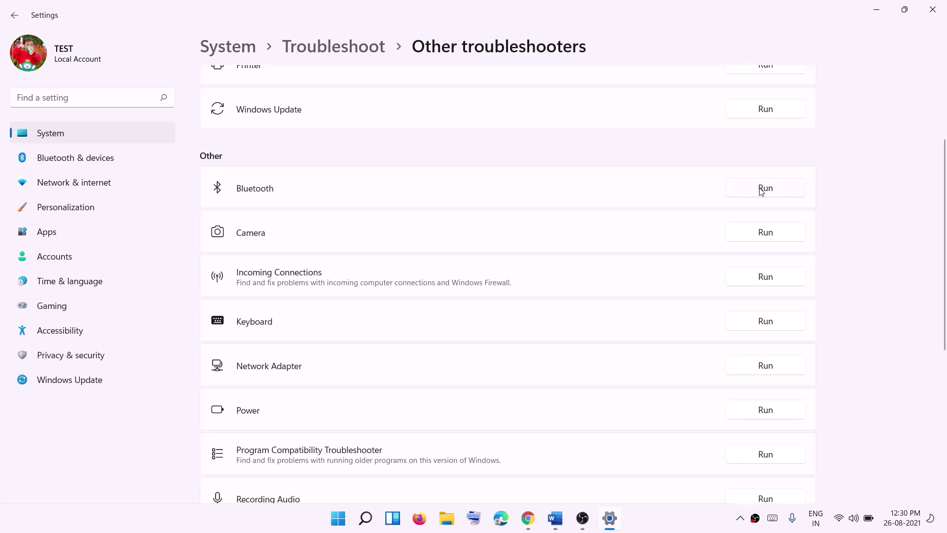
Minimize Settings and highlight "Start Bluetooth Support Service" in Step 4 of the Word document.
click(876, 9)
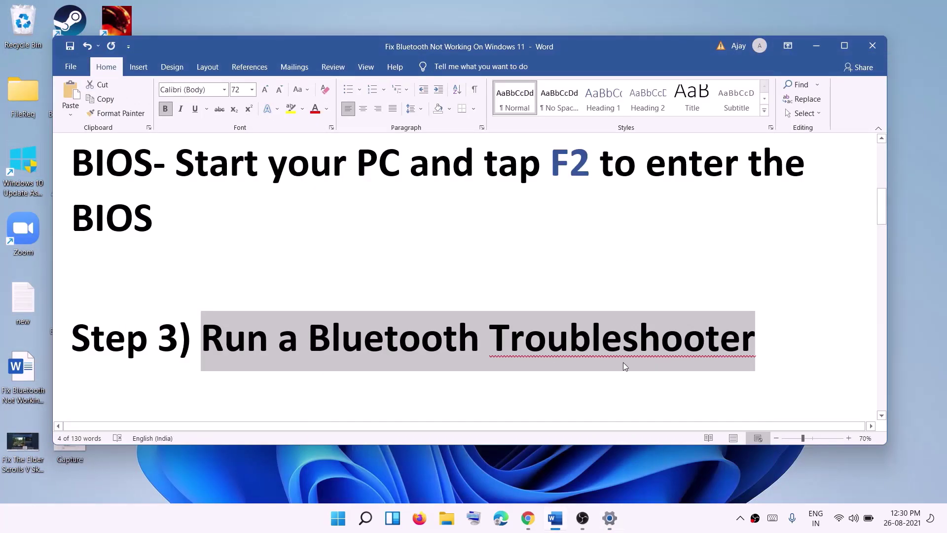
scroll(366, 364, down, 3)
scroll(366, 363, down, 1)
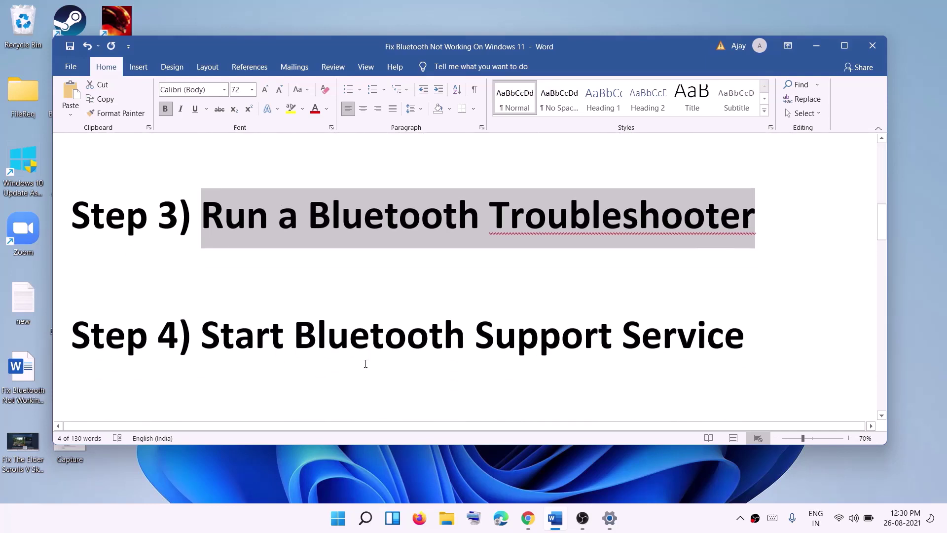
drag(238, 345, 745, 345)
Search Windows for "services" and open the Services app.
click(337, 518)
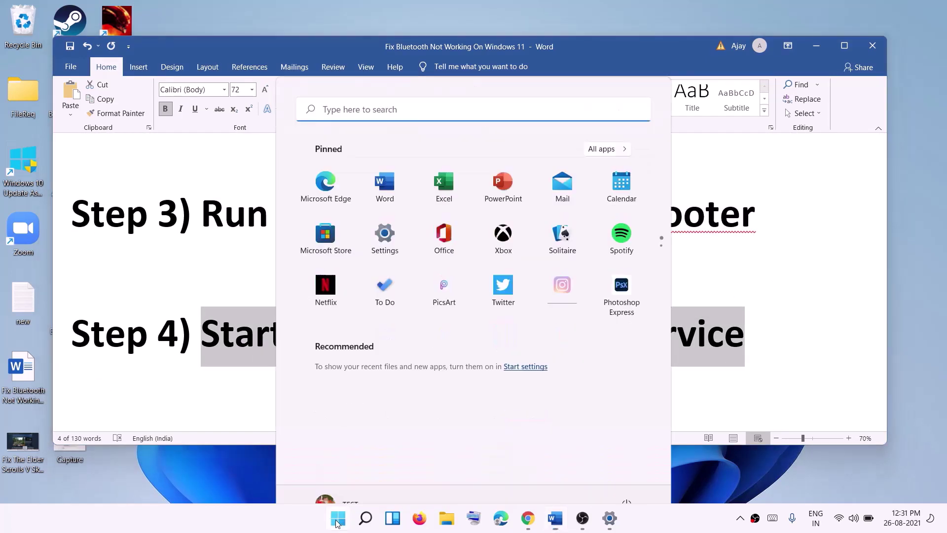
text(services)
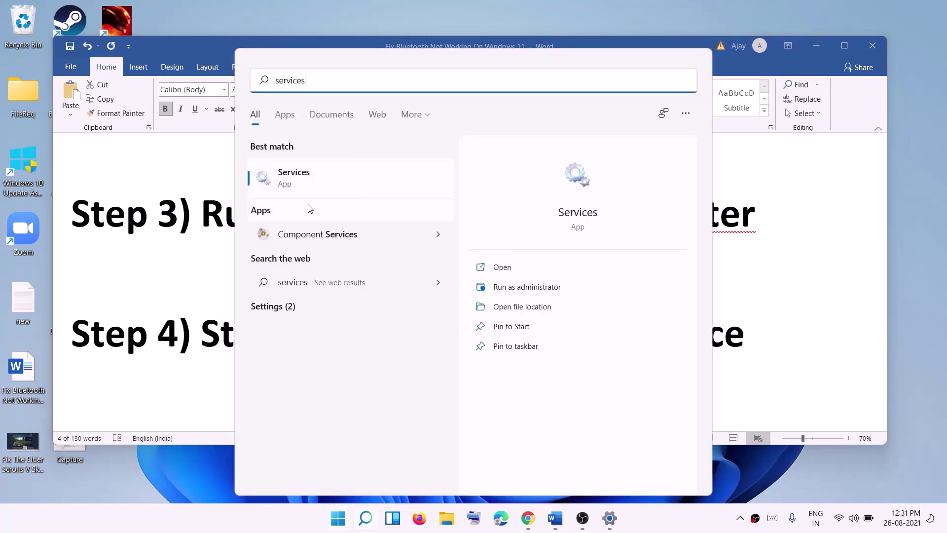
key(Return)
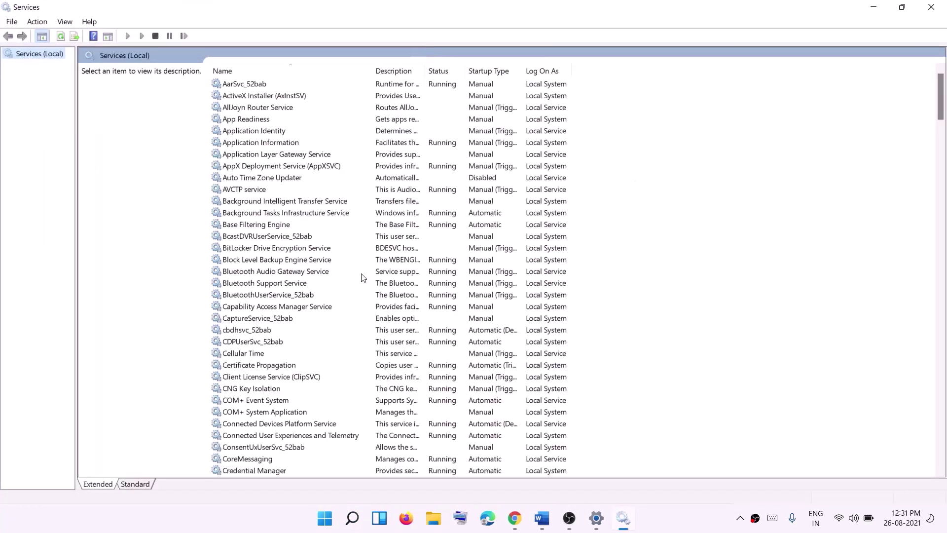
Set the Bluetooth Support Service's startup type to Automatic and apply the change.
click(315, 294)
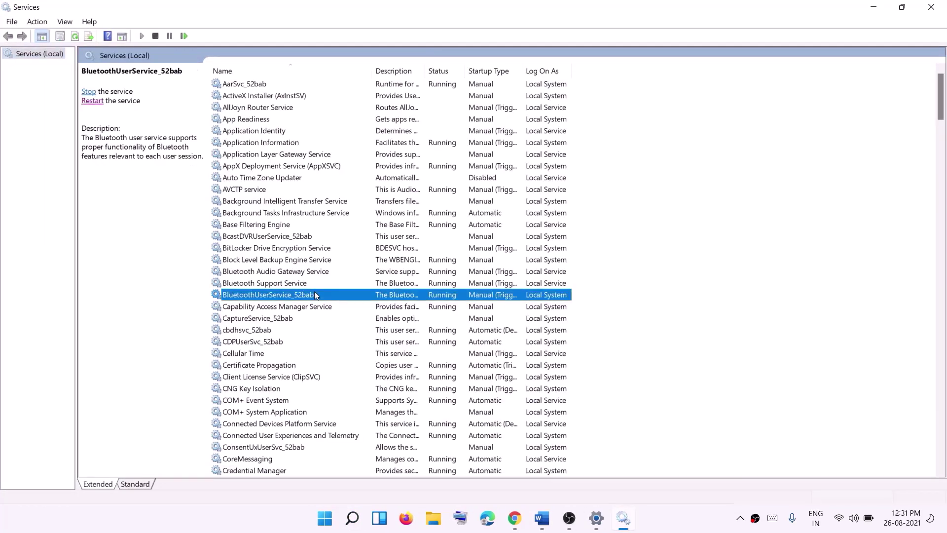
key(b)
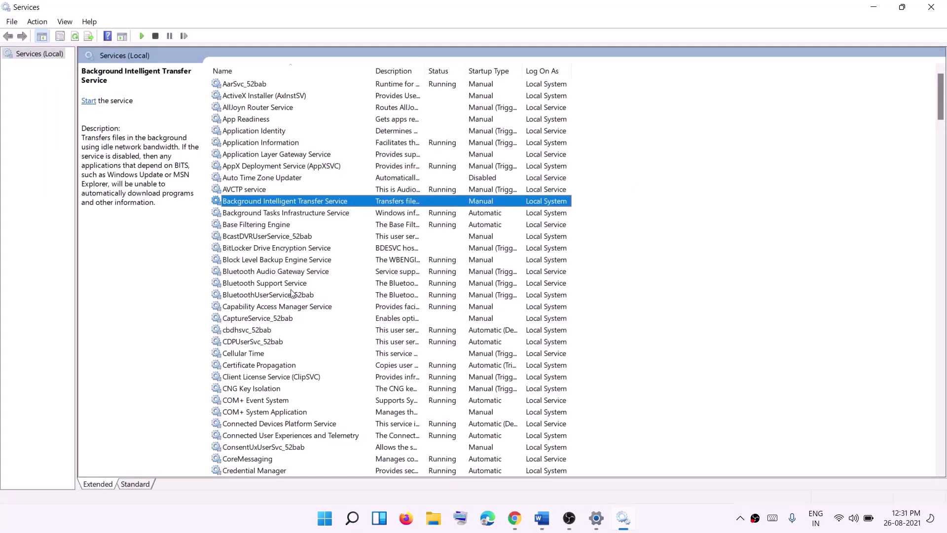
click(277, 285)
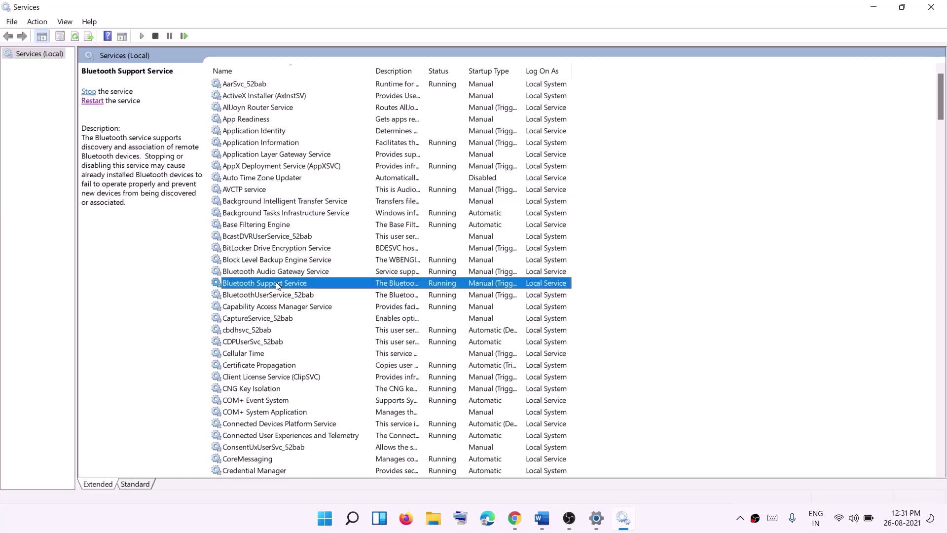
double_click(275, 285)
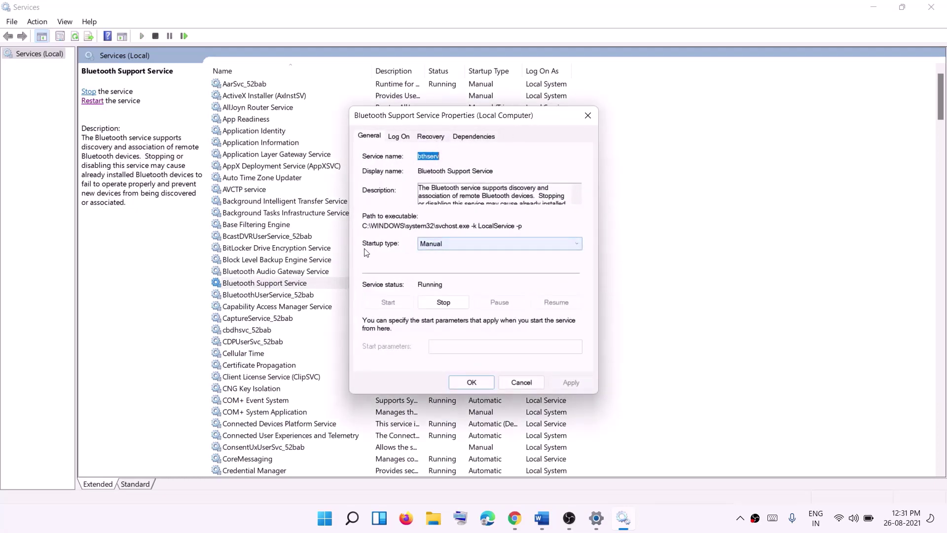
click(446, 244)
click(434, 261)
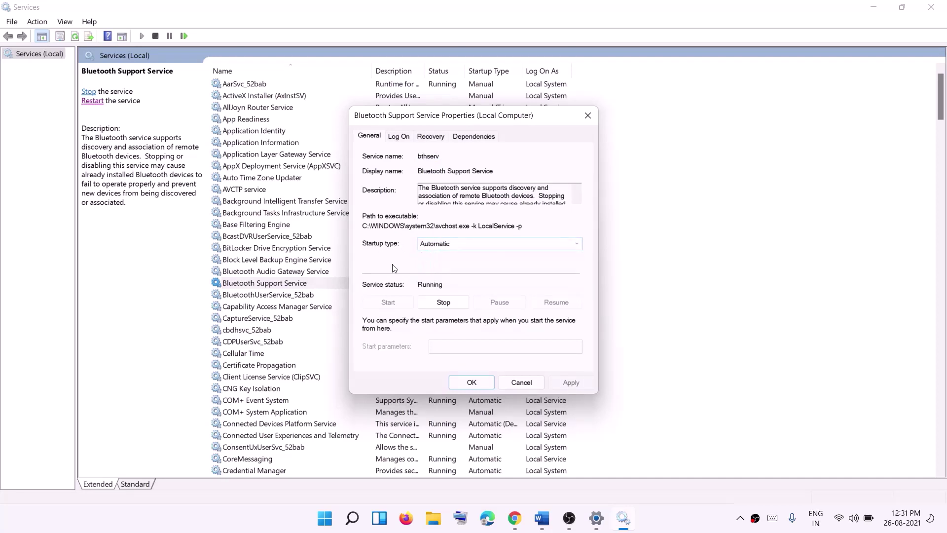
click(572, 387)
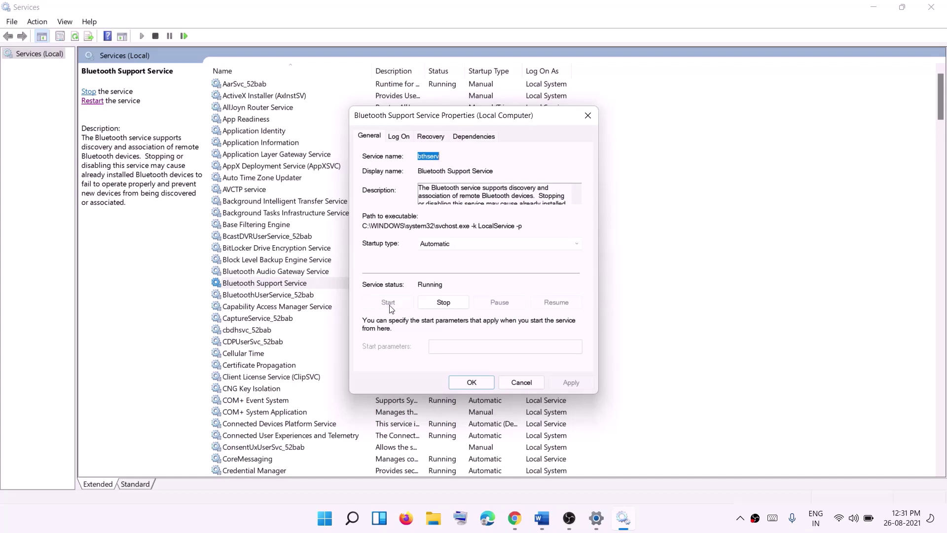
click(471, 382)
Restart the Bluetooth Support Service together with its dependent Bluetooth user service.
click(232, 286)
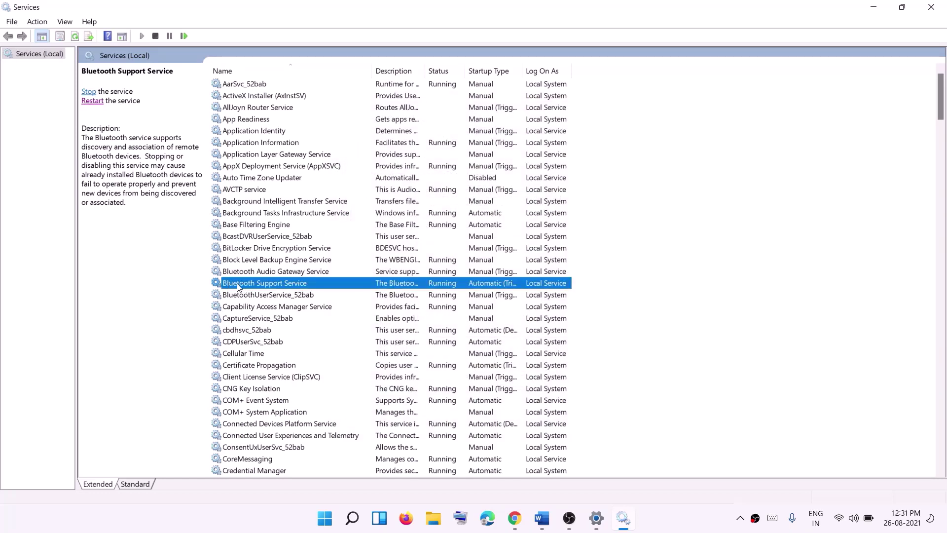
click(93, 101)
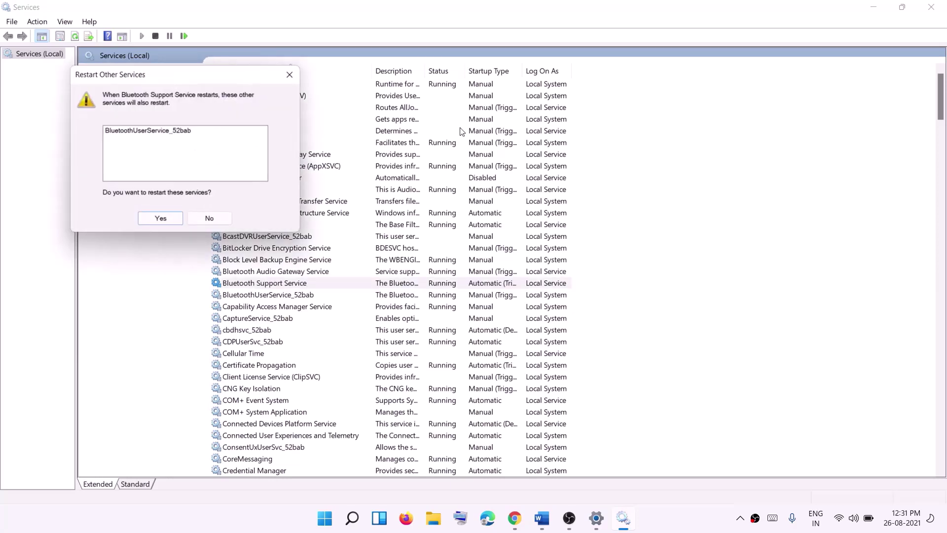
click(164, 224)
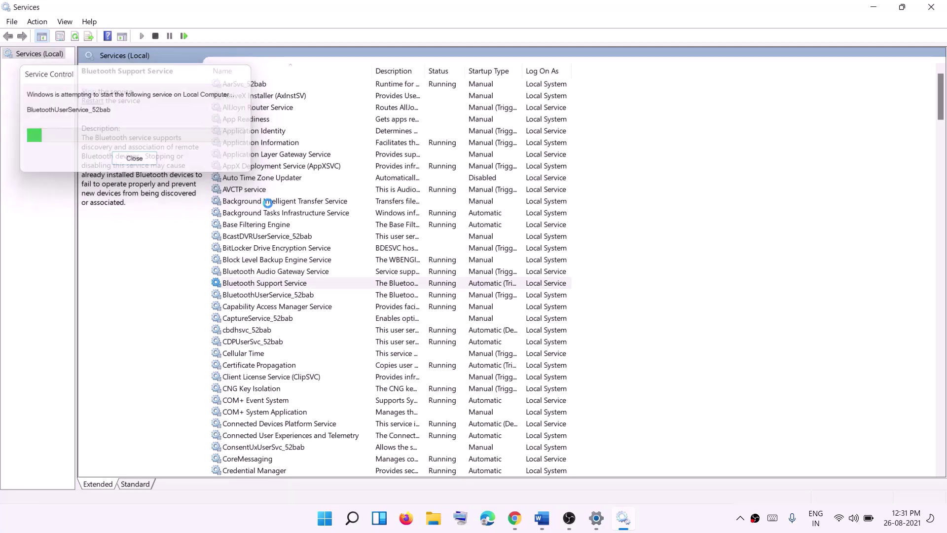
Set the Bluetooth Audio Gateway Service's startup type to Automatic and apply the change.
click(268, 272)
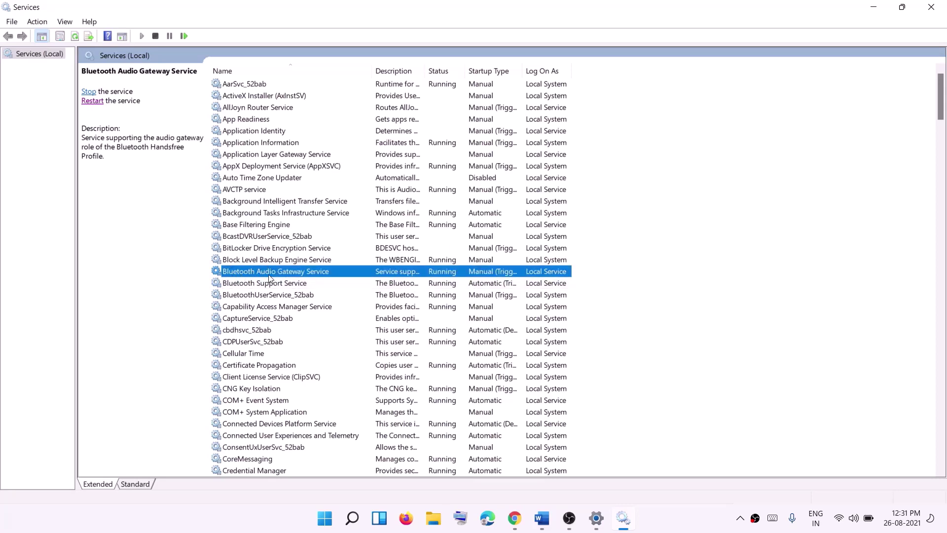
double_click(294, 271)
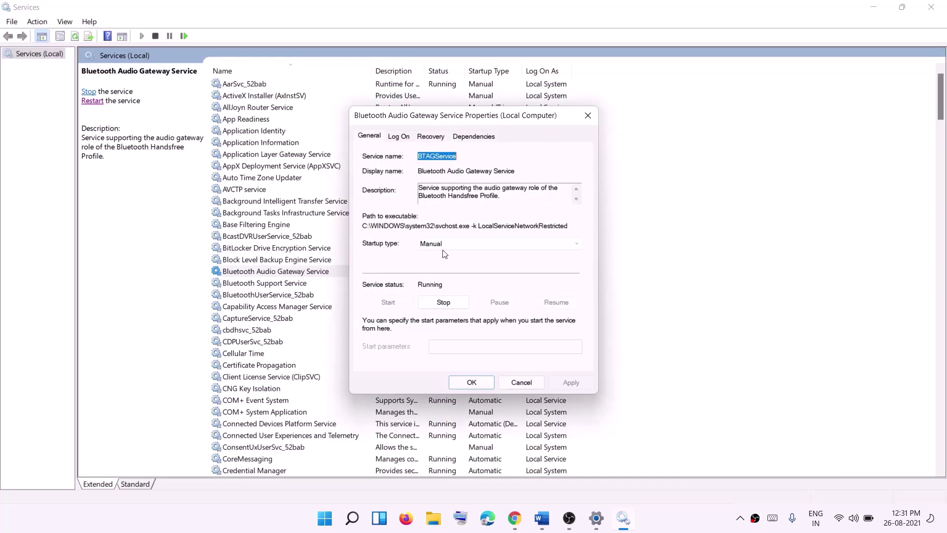
click(446, 244)
click(443, 257)
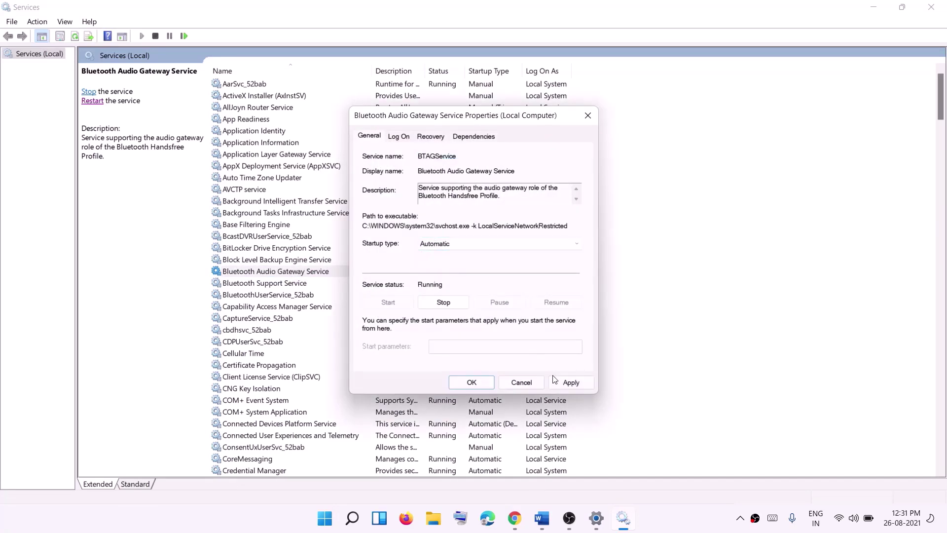
click(565, 379)
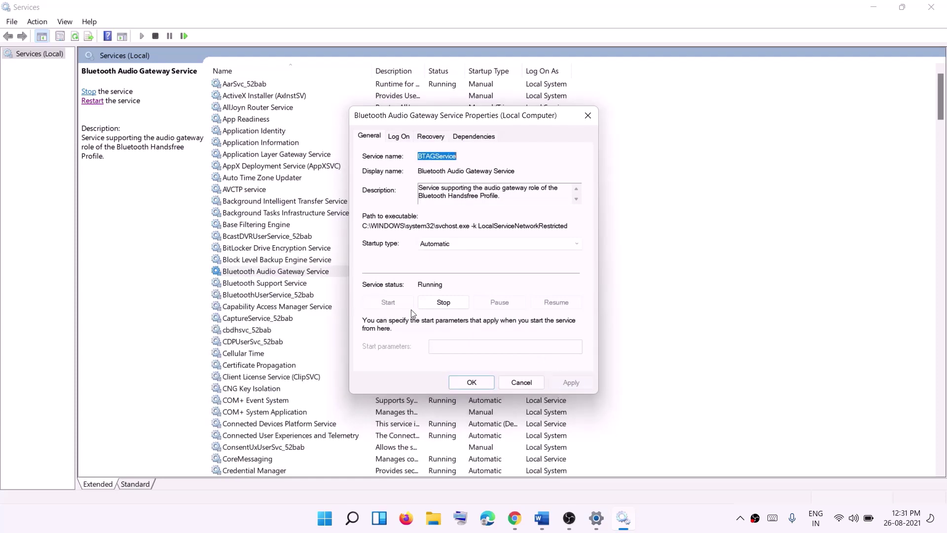
click(472, 382)
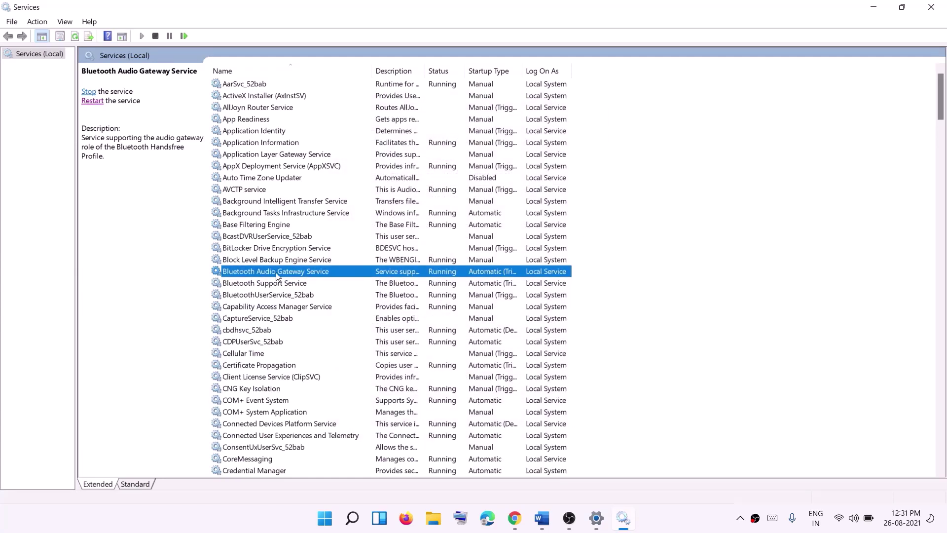
Restart the Bluetooth Audio Gateway Service and close the Services window.
click(93, 101)
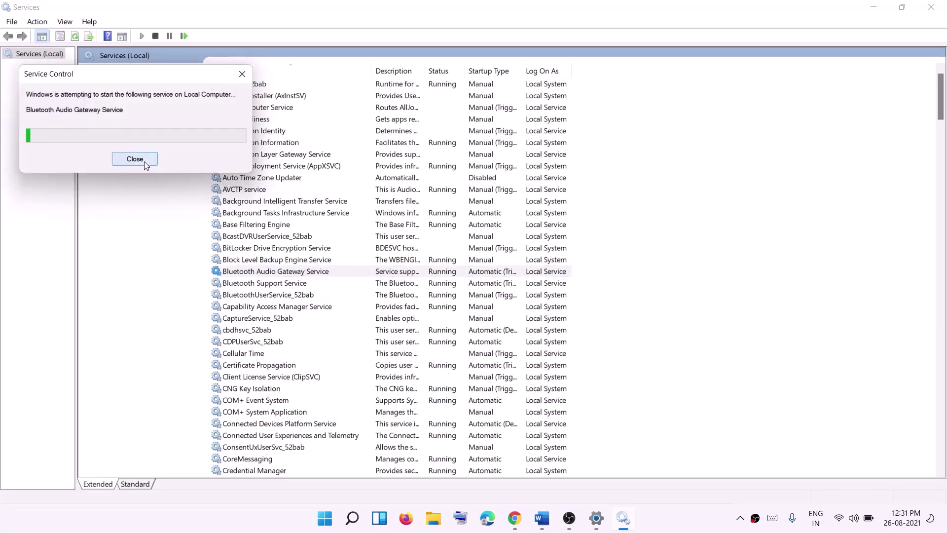
click(135, 158)
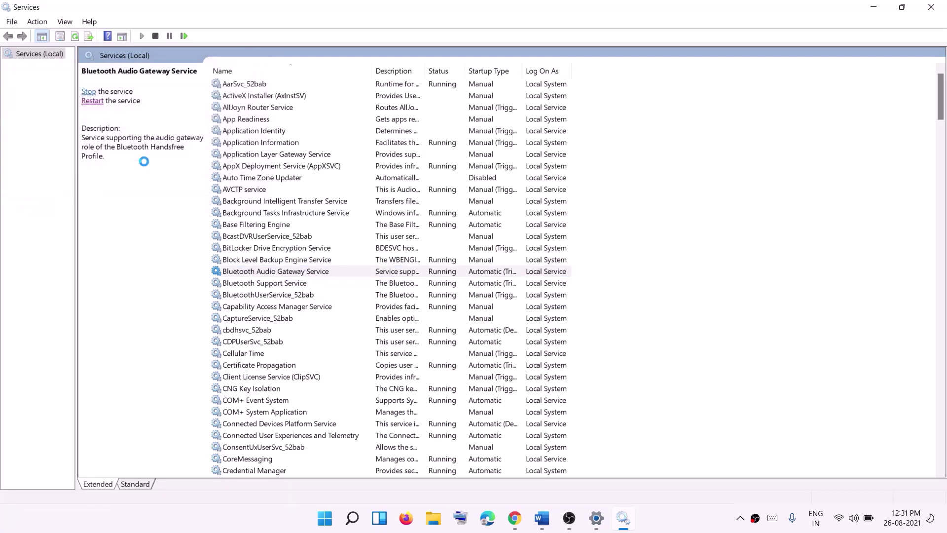
click(931, 7)
click(715, 527)
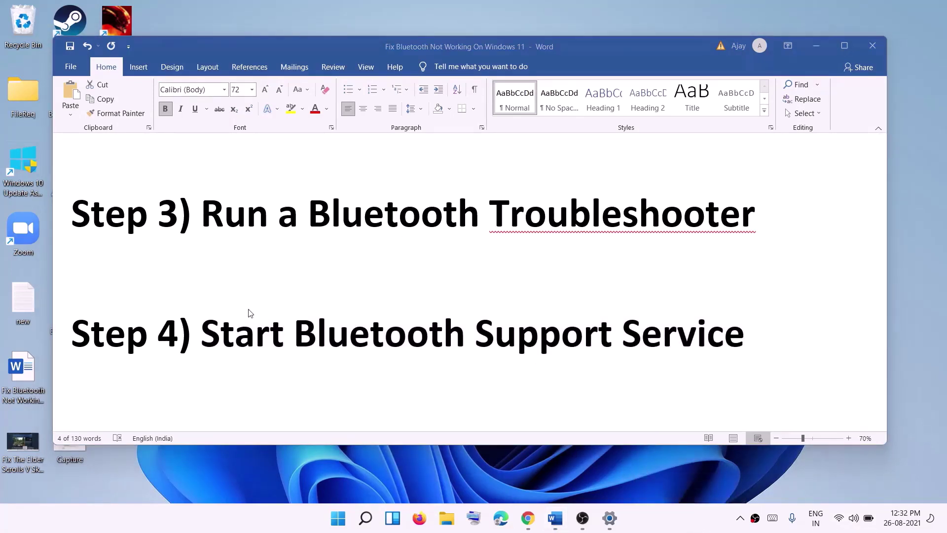
Go to Step 5 in the Word document and select its text "Update Windows 11".
scroll(366, 338, down, 3)
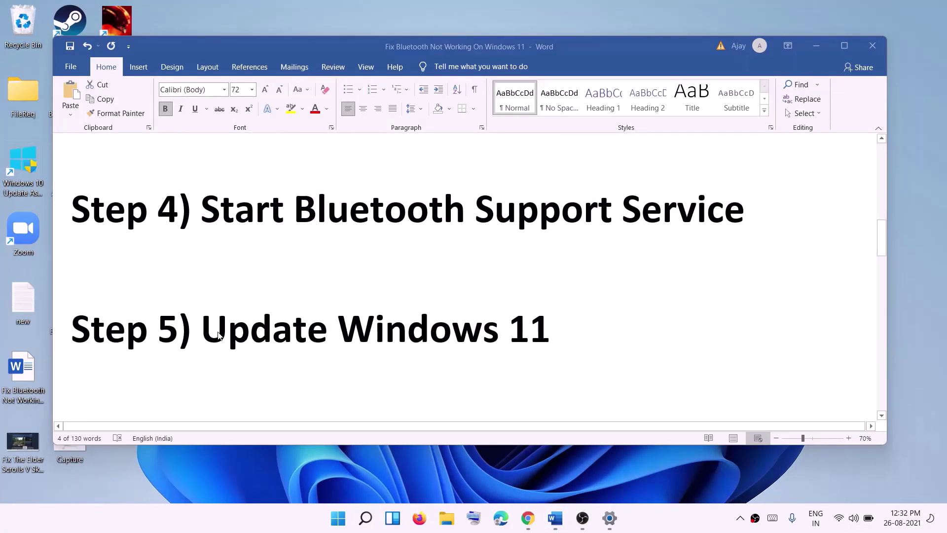
click(546, 331)
drag(543, 332, 202, 331)
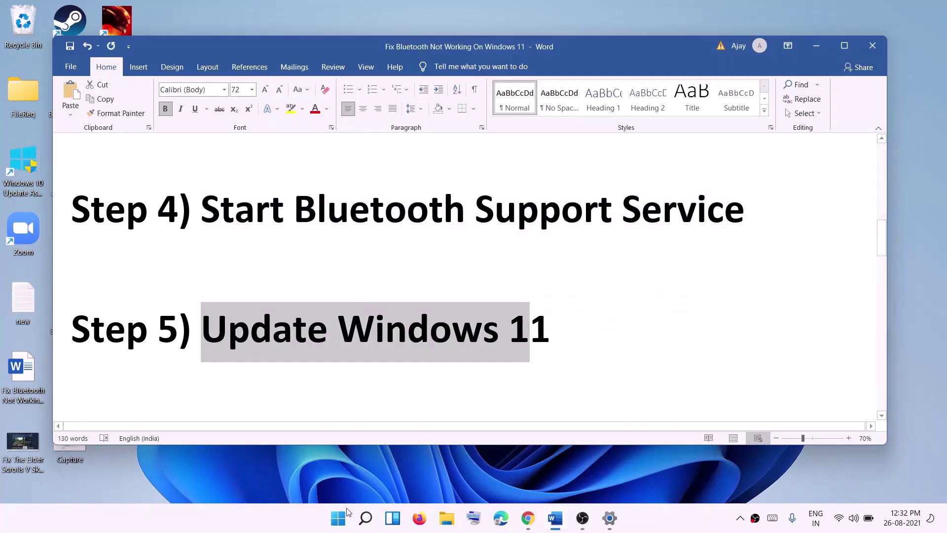
Open Windows Update in Settings, start a check for updates and minimize Settings.
key(super)
click(385, 207)
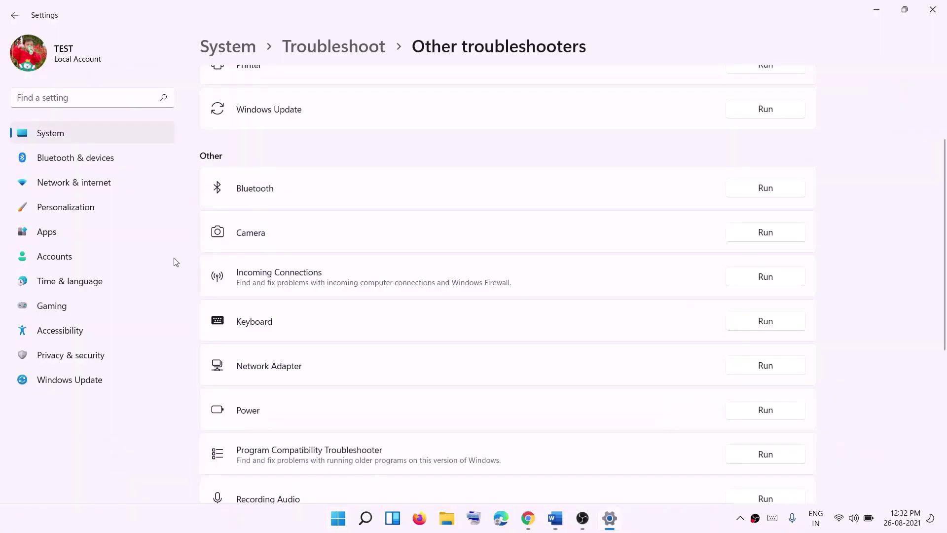
click(85, 387)
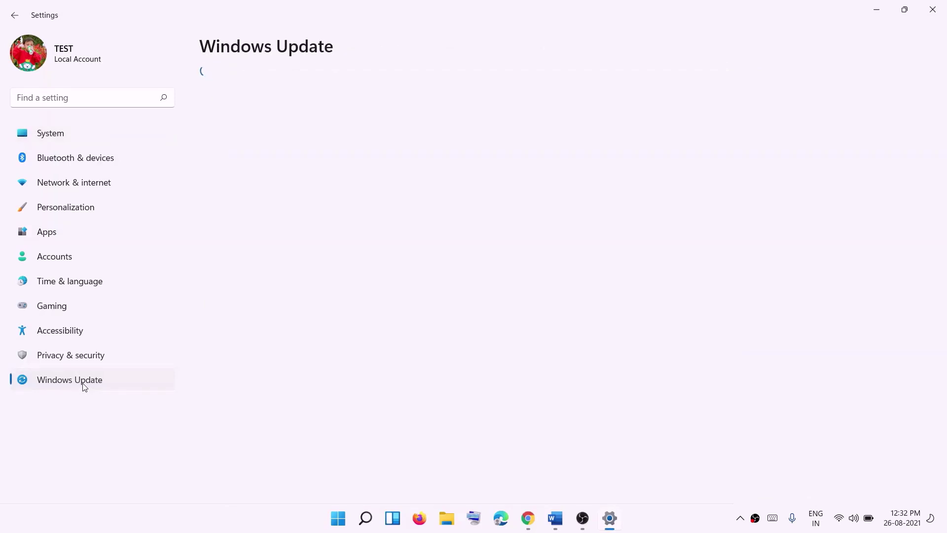
click(763, 109)
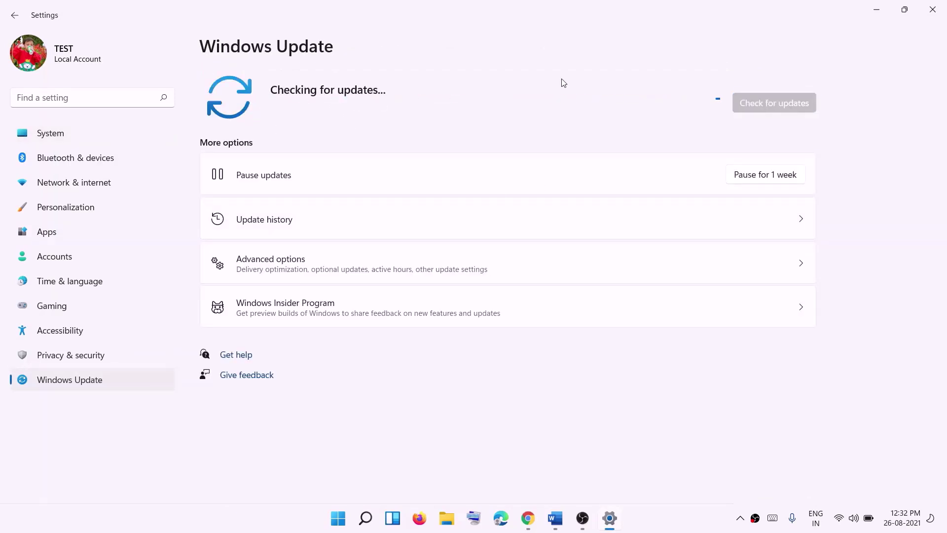
click(876, 10)
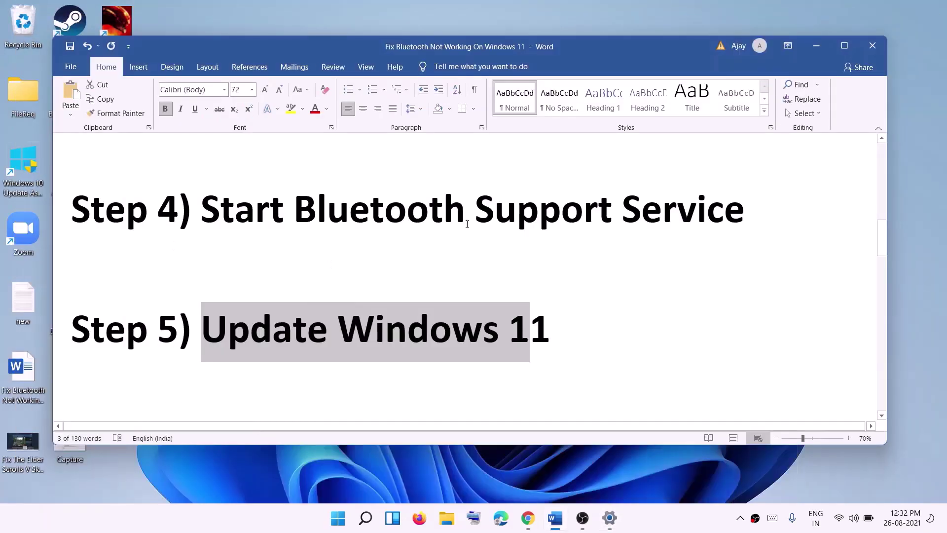
Go to Step 6 in the Word document and select its text "Repair iTunes".
scroll(235, 319, down, 2)
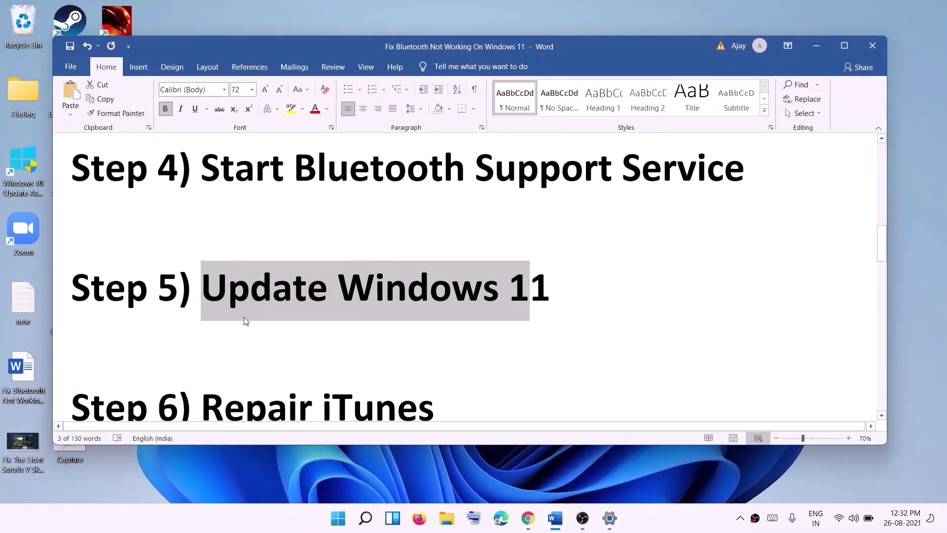
drag(202, 388, 443, 387)
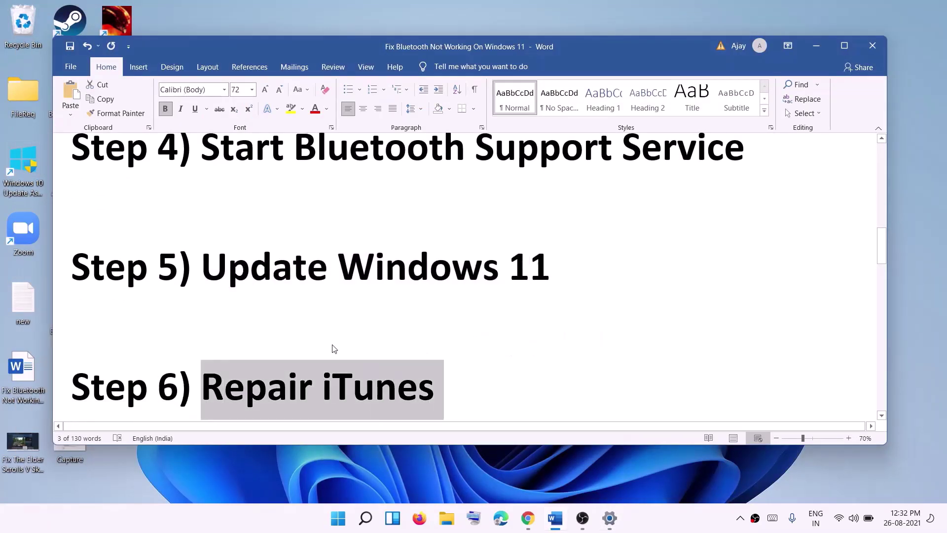
scroll(332, 349, down, 1)
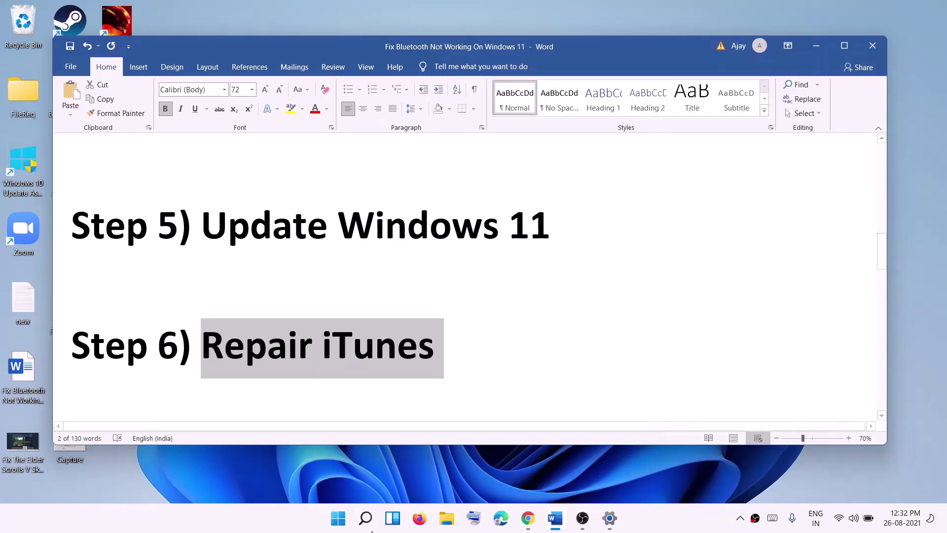
Open Apps & features in Settings and search the app list for "itunes".
click(338, 518)
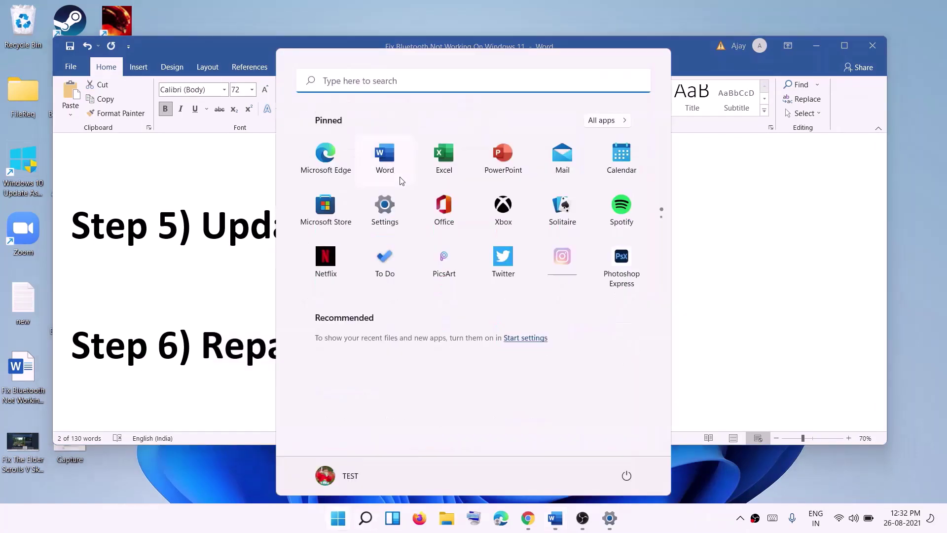
click(382, 208)
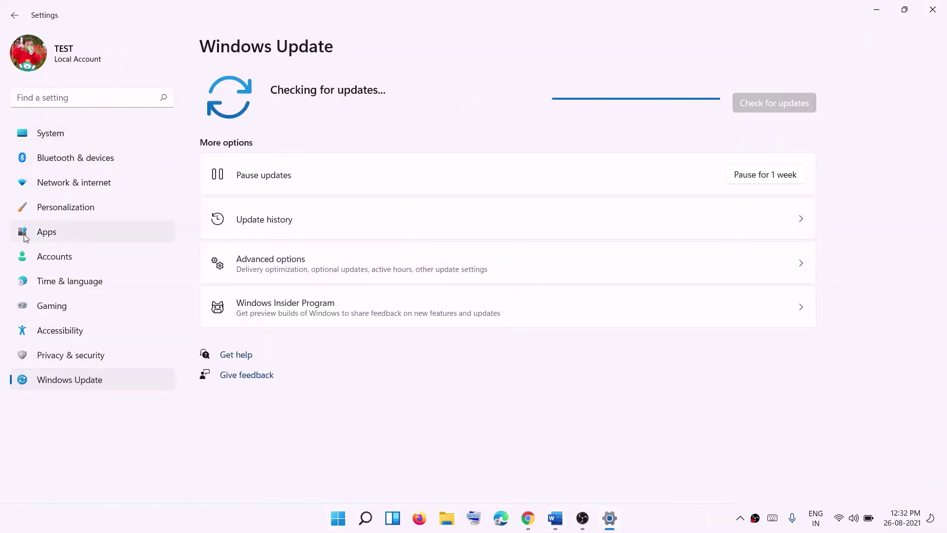
click(77, 232)
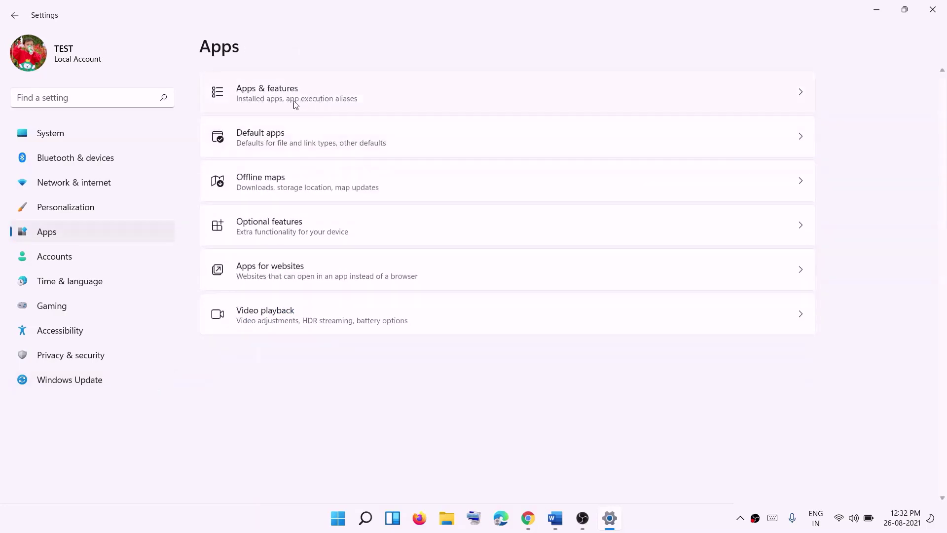
click(282, 96)
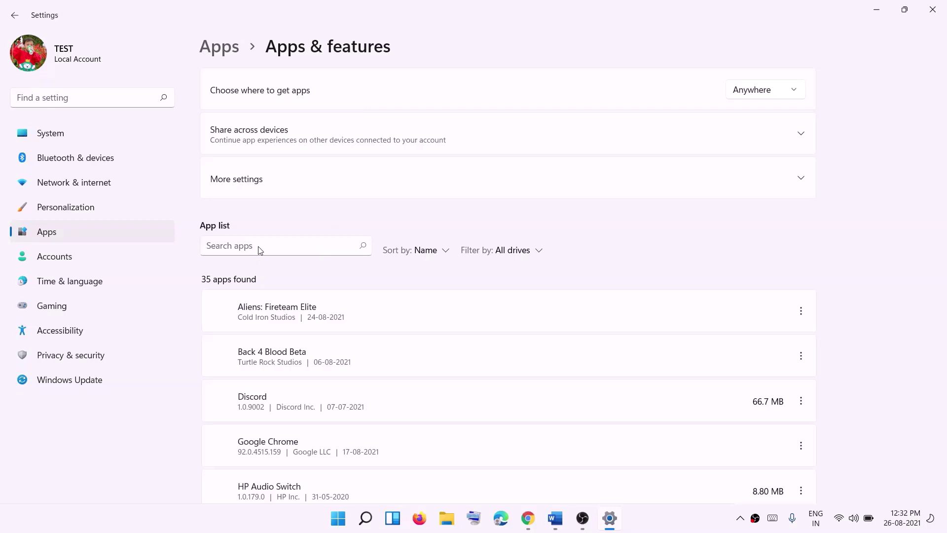
click(233, 248)
text(itun)
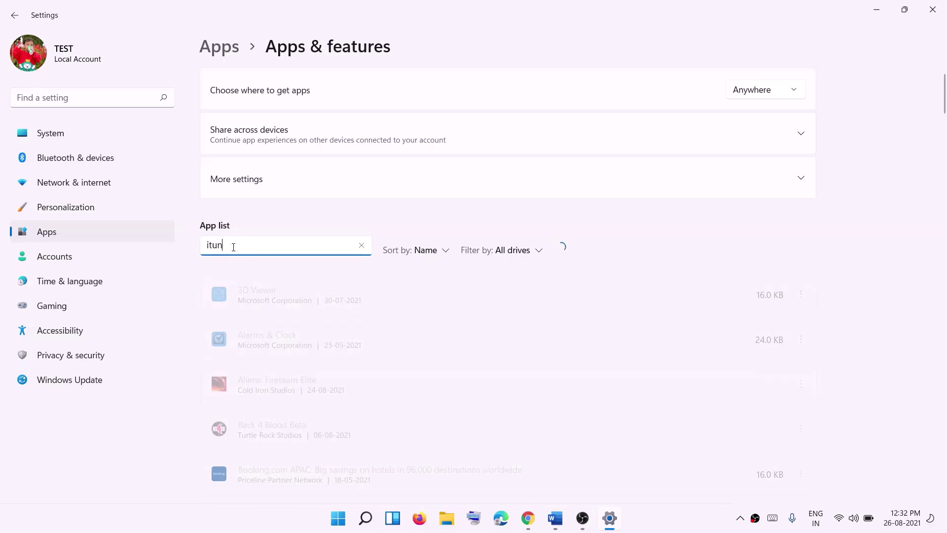
text(es)
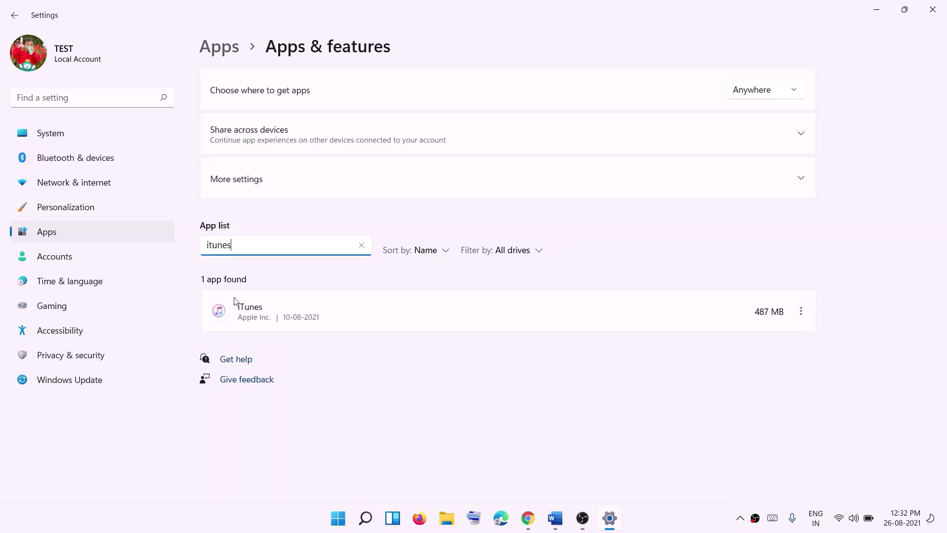
Open the advanced options of iTunes and run Repair on the app.
click(800, 312)
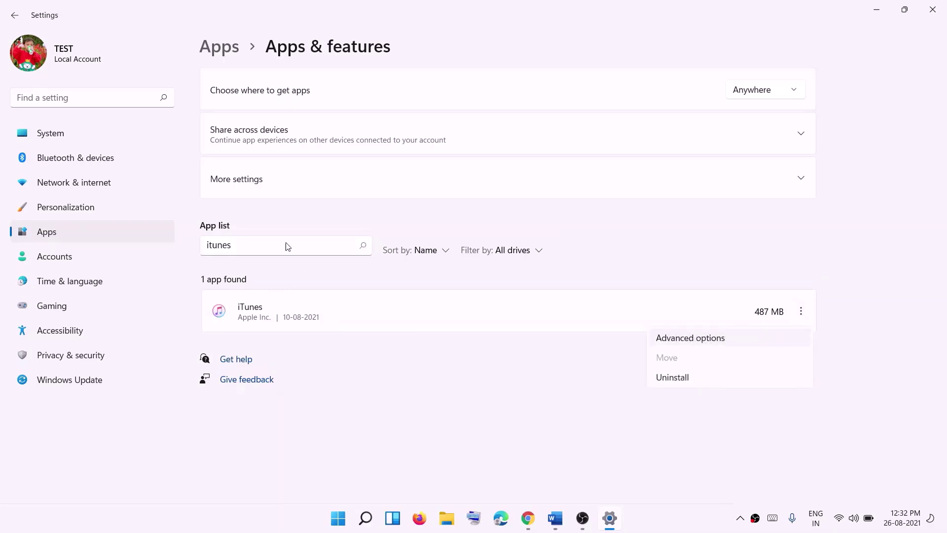
key(Return)
scroll(306, 281, down, 6)
scroll(314, 317, down, 1)
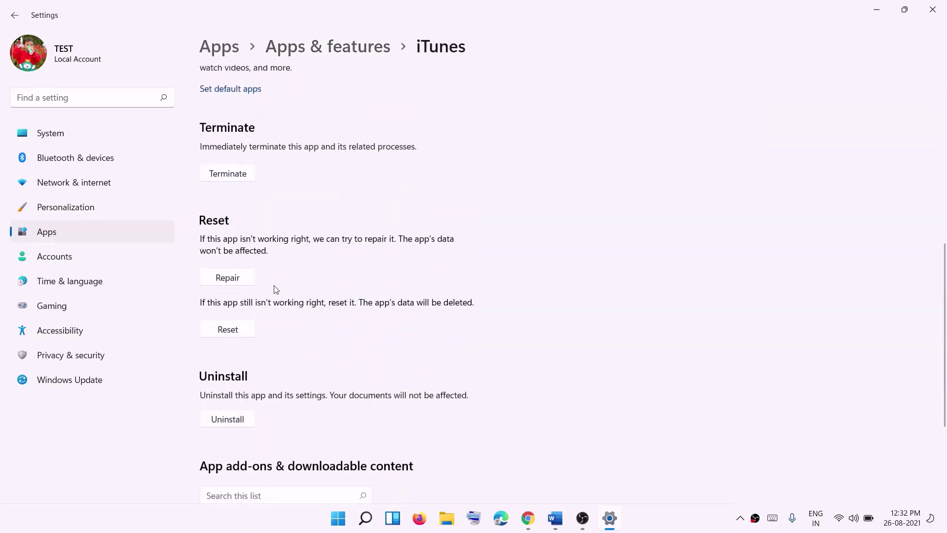
click(236, 278)
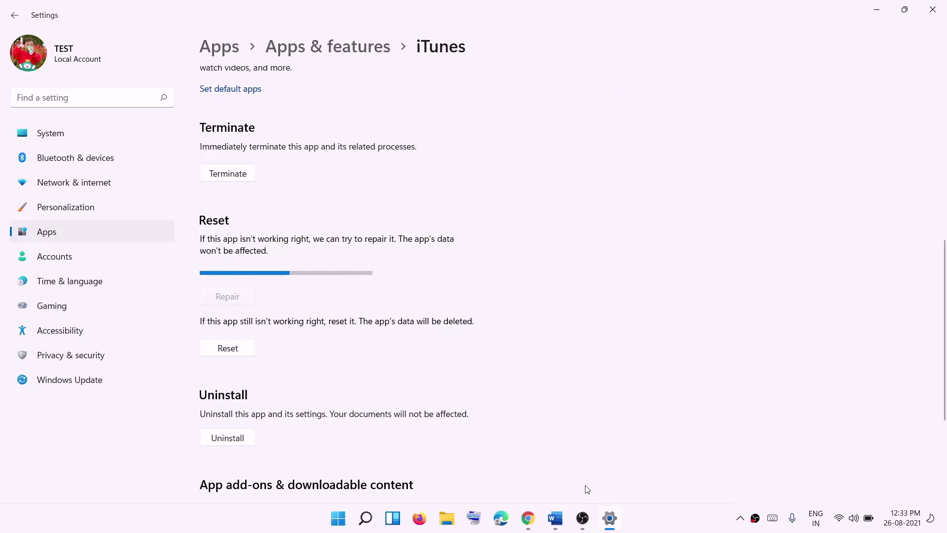
Switch to the Word document and select the Step 7 text "Update Bluetooth driver from Device manager".
click(555, 518)
scroll(270, 331, down, 5)
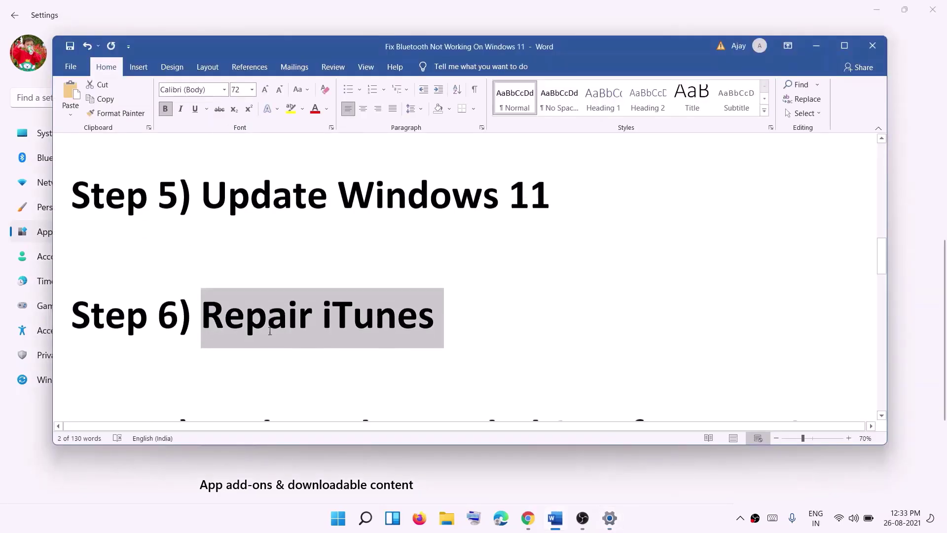
scroll(270, 330, down, 2)
drag(202, 321, 720, 323)
drag(469, 351, 187, 380)
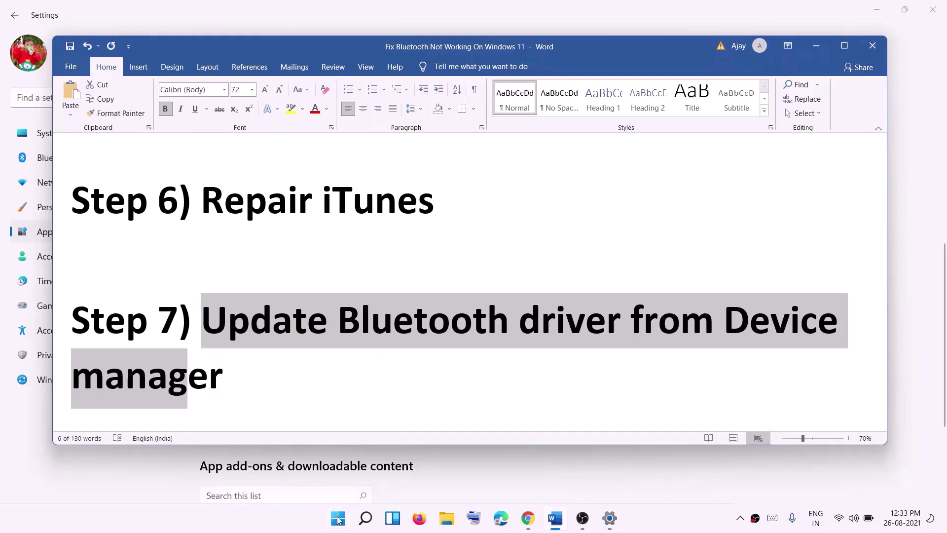
Open Device Manager, move its window aside and expand the Bluetooth category.
right_click(344, 523)
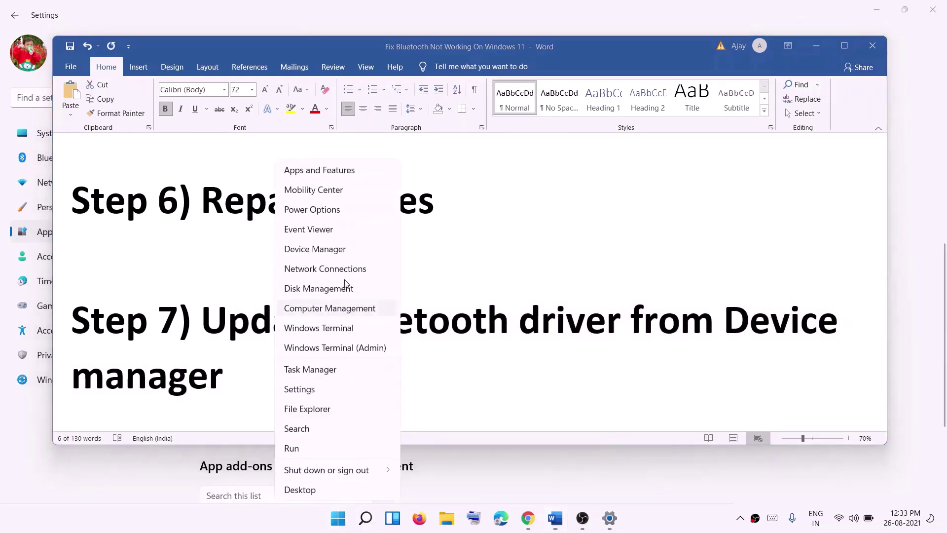
click(307, 249)
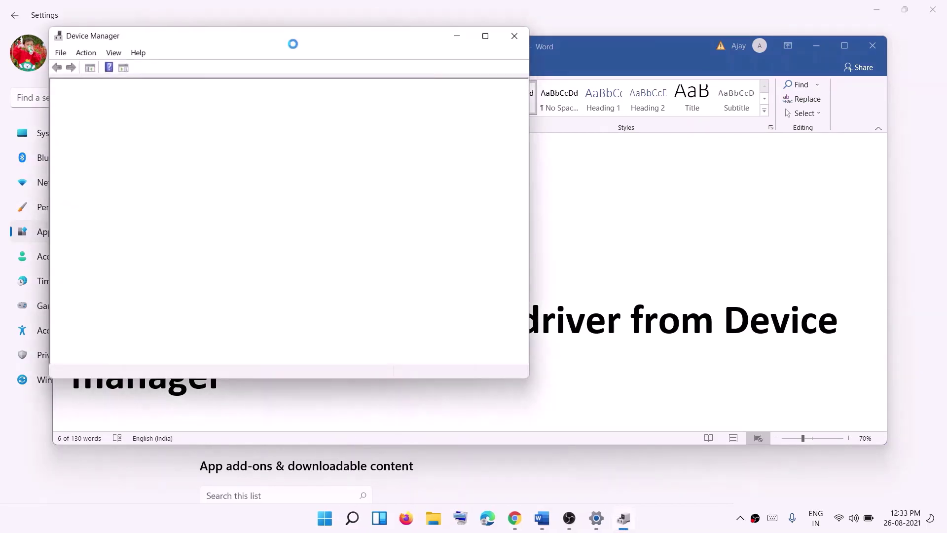
drag(291, 45, 532, 43)
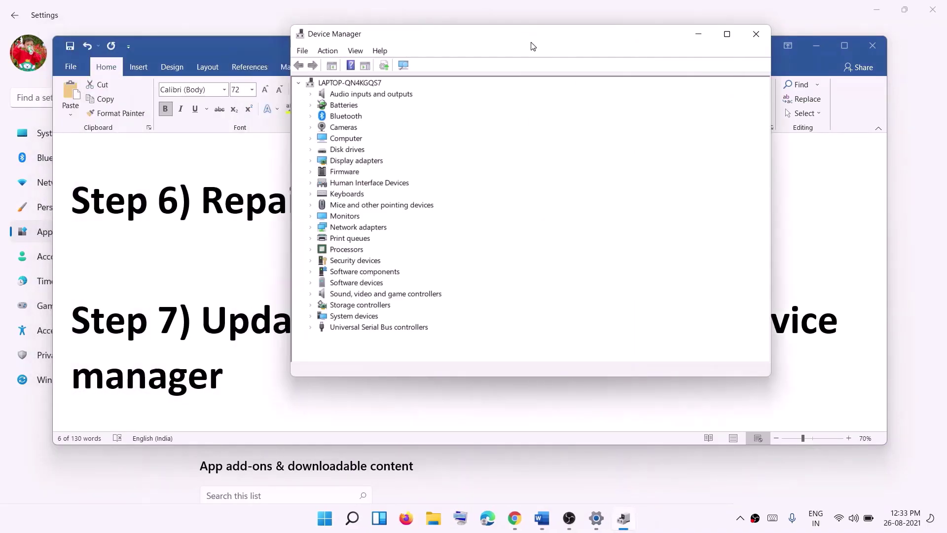
click(344, 121)
click(310, 116)
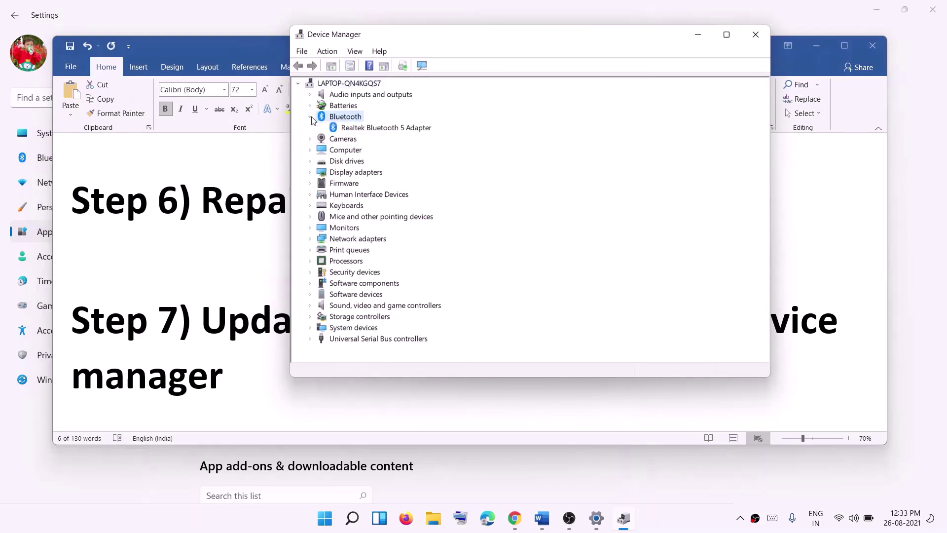
Run an automatic driver search for the Realtek Bluetooth 5 Adapter and close the Update Drivers wizard.
click(381, 129)
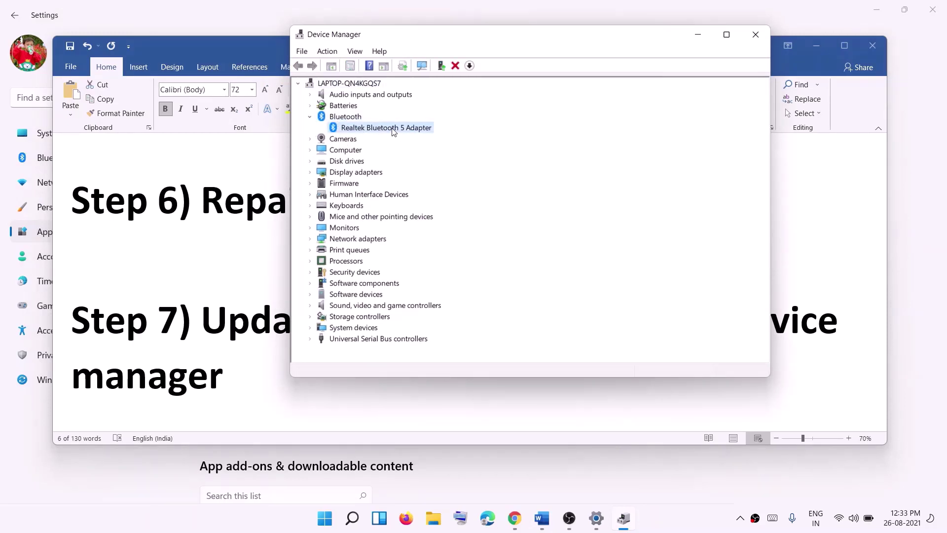
right_click(394, 130)
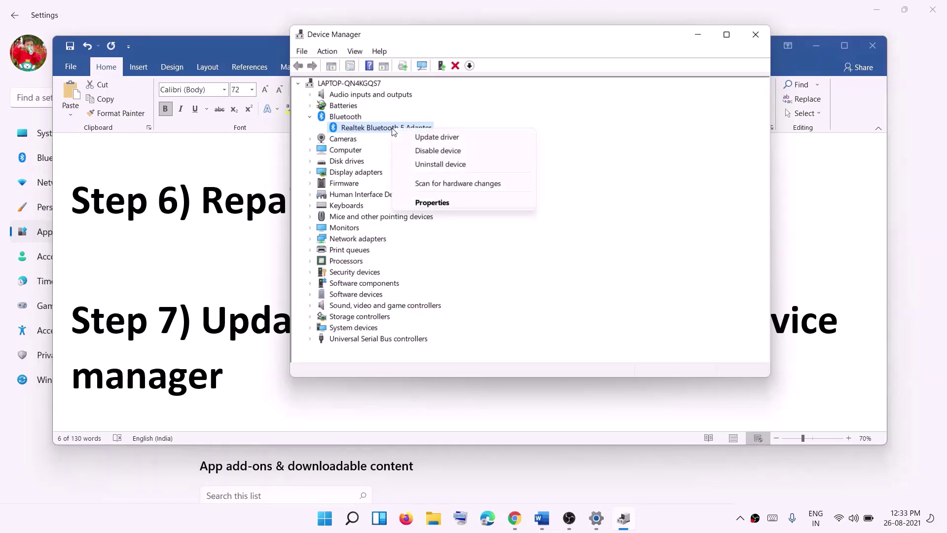
click(447, 140)
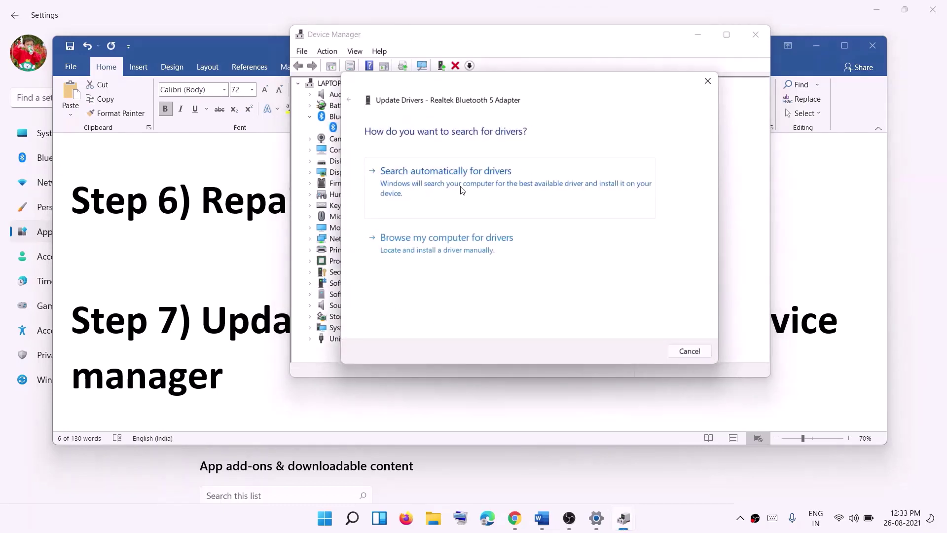
click(455, 190)
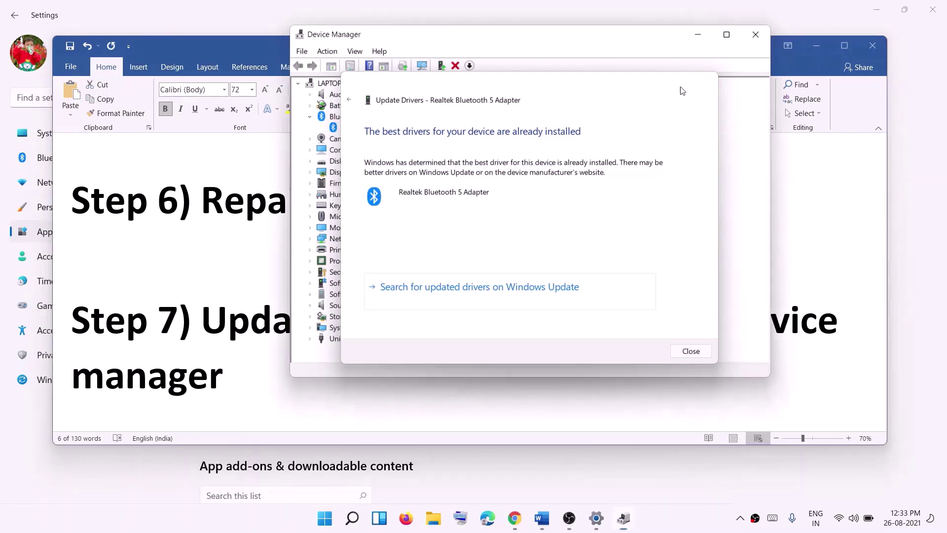
click(708, 81)
Rerun the automatic driver search for the Realtek Bluetooth 5 Adapter, continue it on Windows Update, and minimize Settings.
right_click(385, 129)
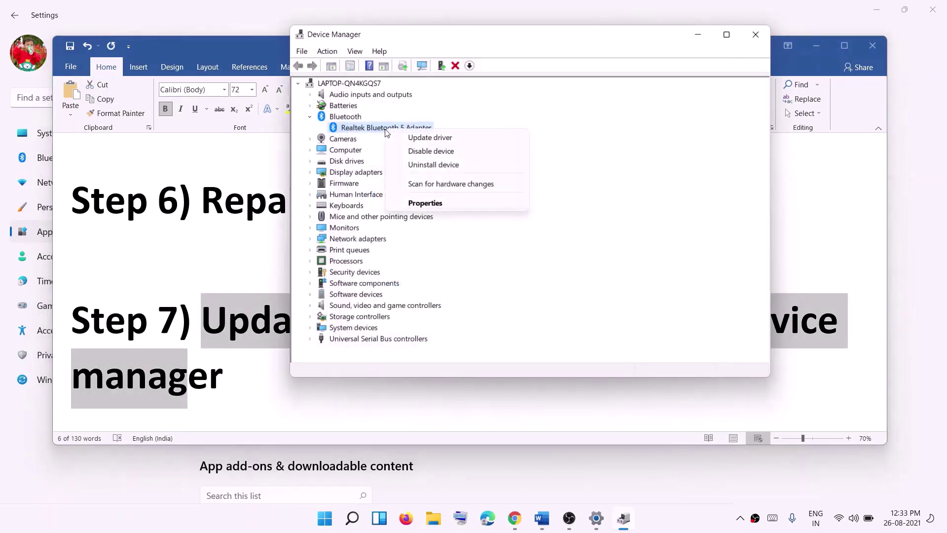
click(438, 138)
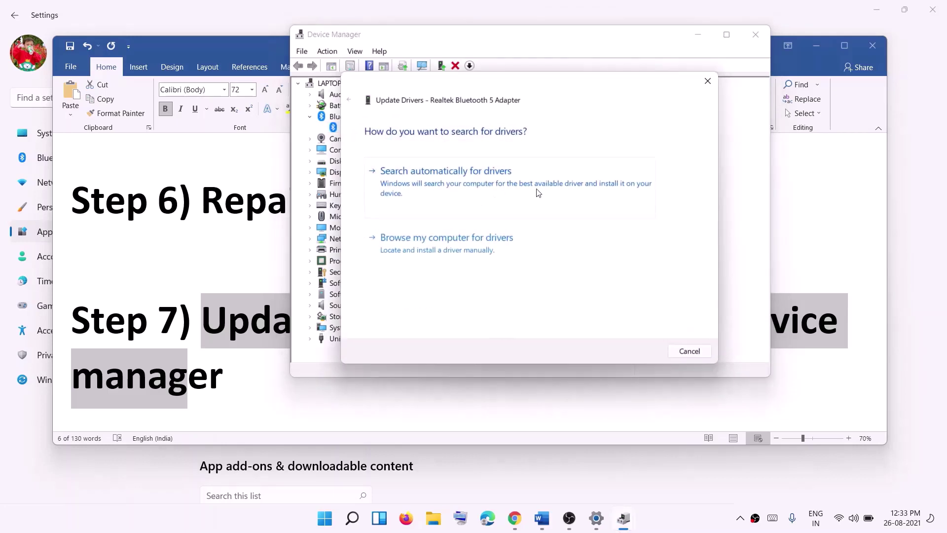
click(461, 191)
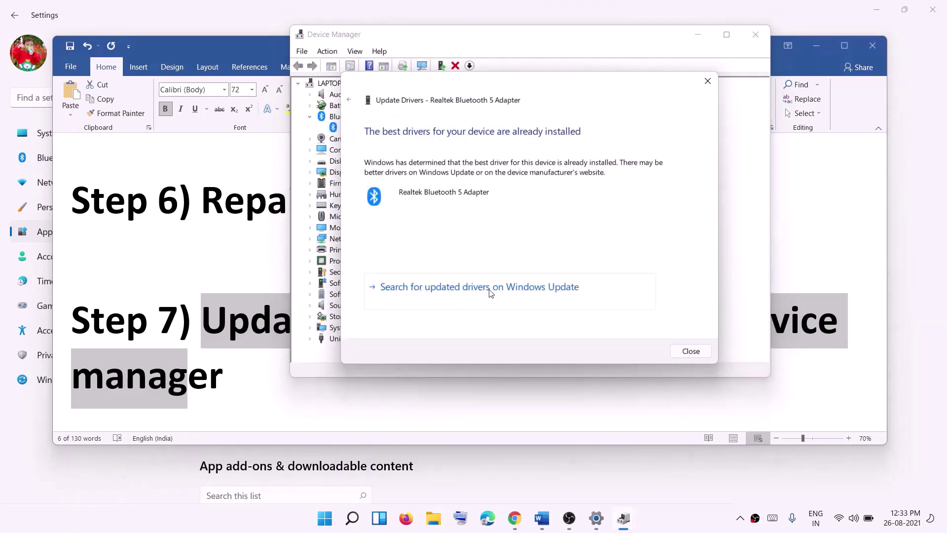
key(Escape)
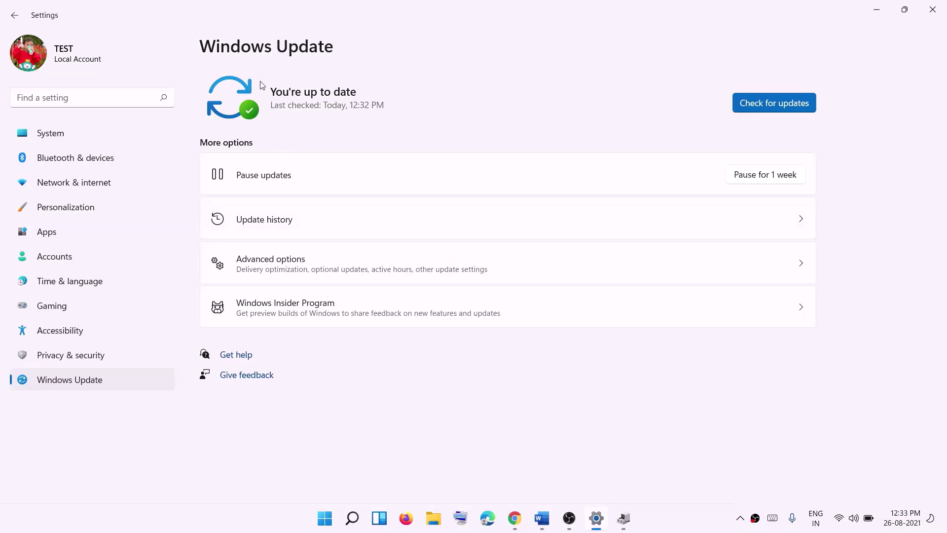
click(877, 9)
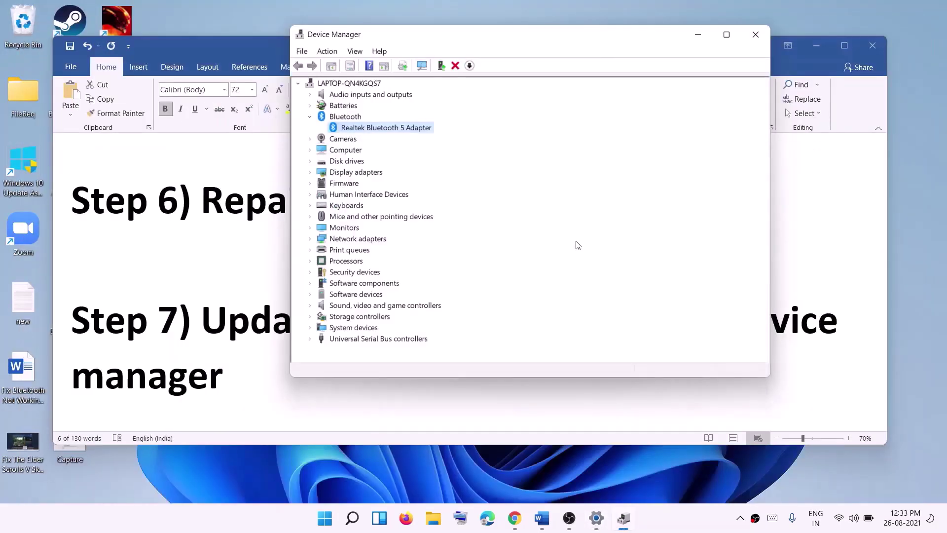
Try a manual update from the computer's list of available drivers, choosing Realtek Bluetooth 5 Adapter, but cancel and close Device Manager.
right_click(371, 128)
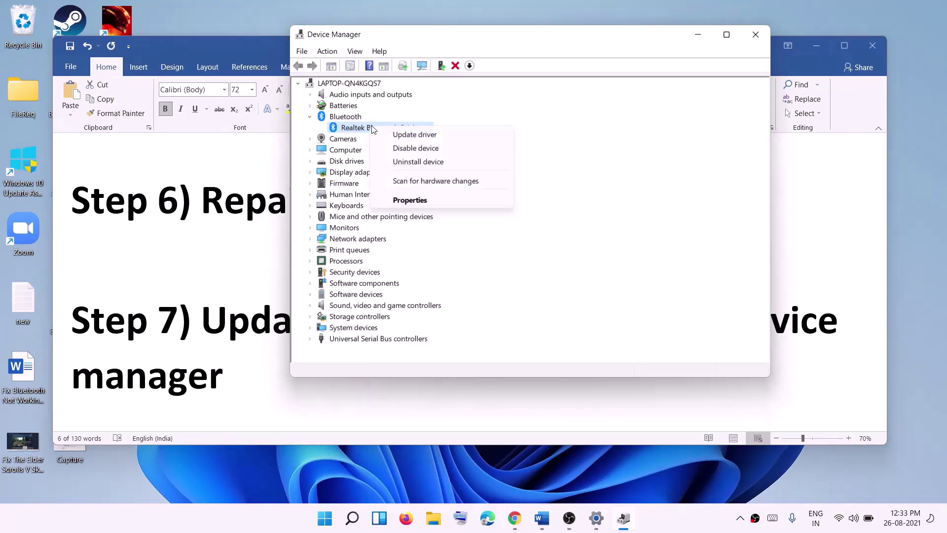
click(425, 135)
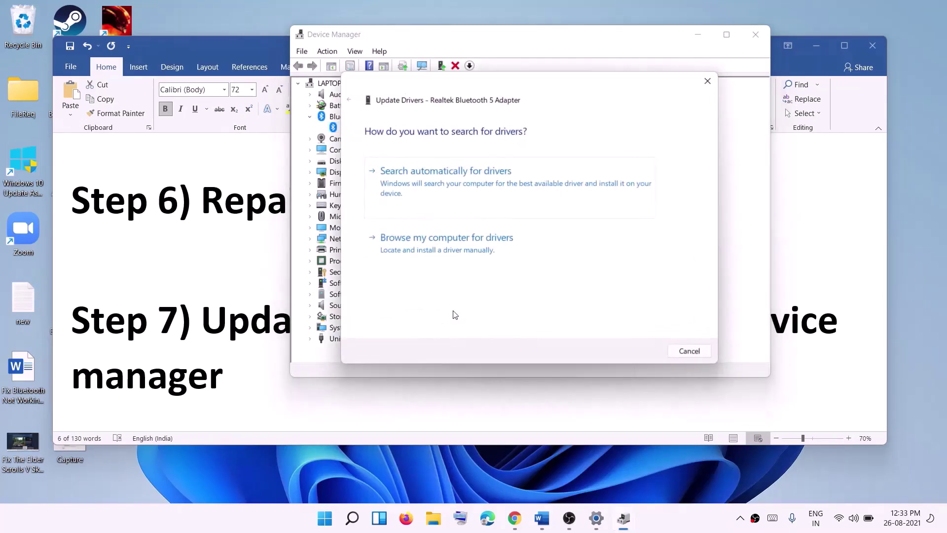
click(442, 251)
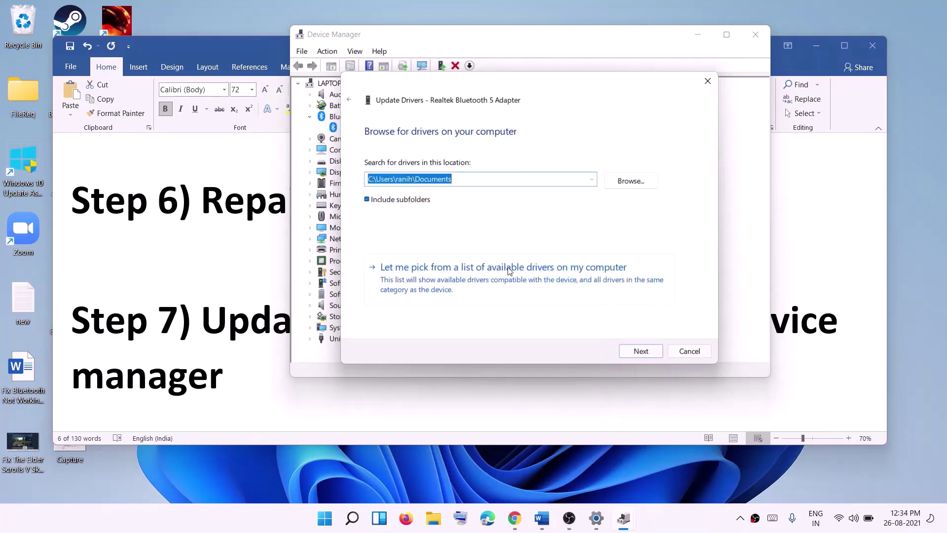
click(485, 279)
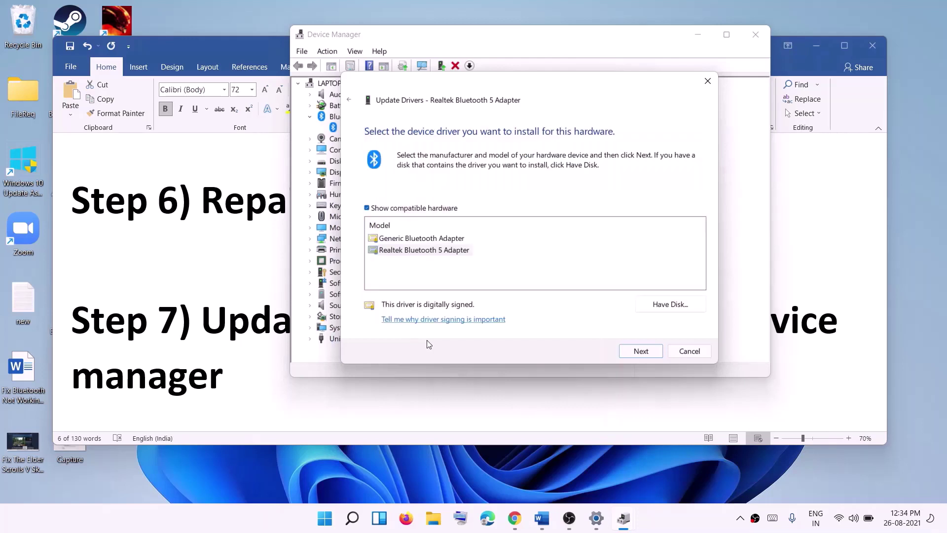
click(391, 251)
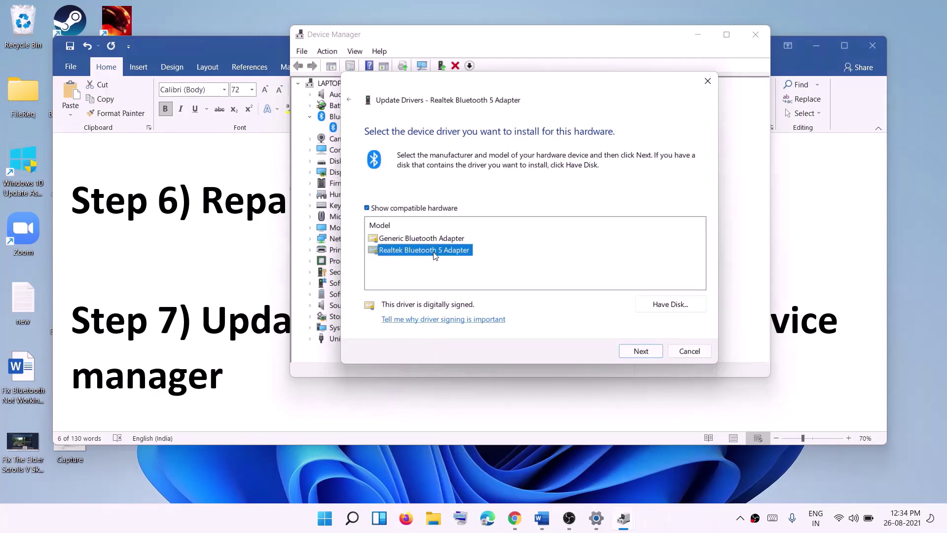
click(407, 241)
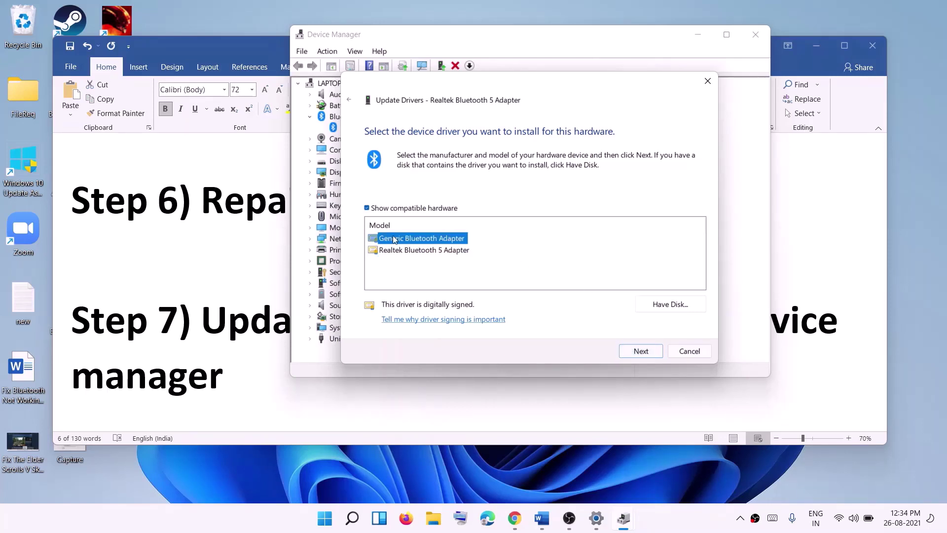
click(423, 251)
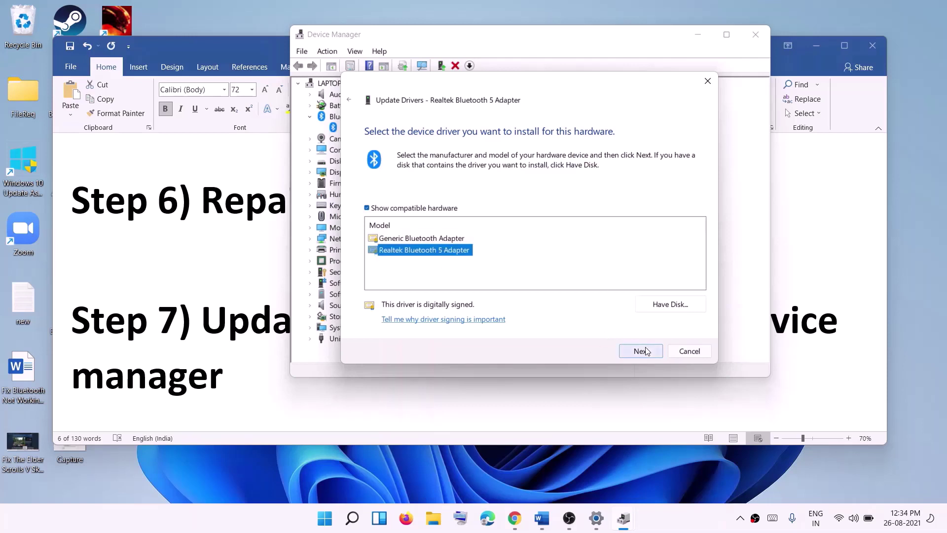
click(689, 352)
click(755, 34)
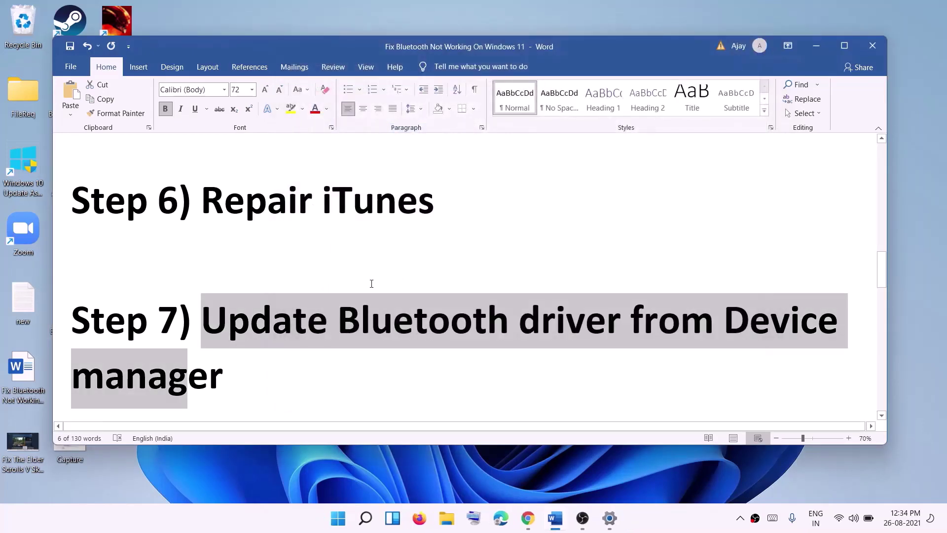
Review Step 7 in the document and select the Step 8 text "Roll Back Bluetooth Driver".
scroll(233, 335, down, 5)
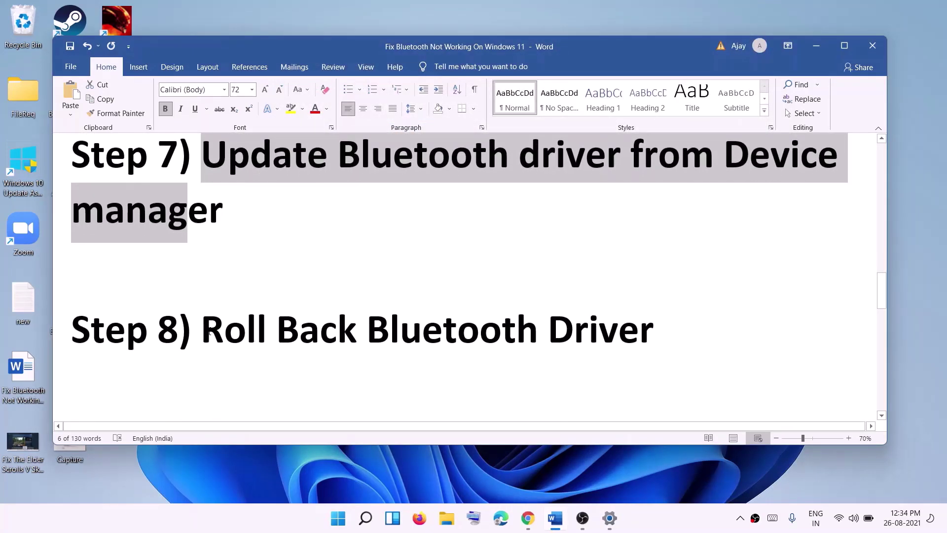
drag(210, 334, 548, 332)
scroll(197, 201, up, 1)
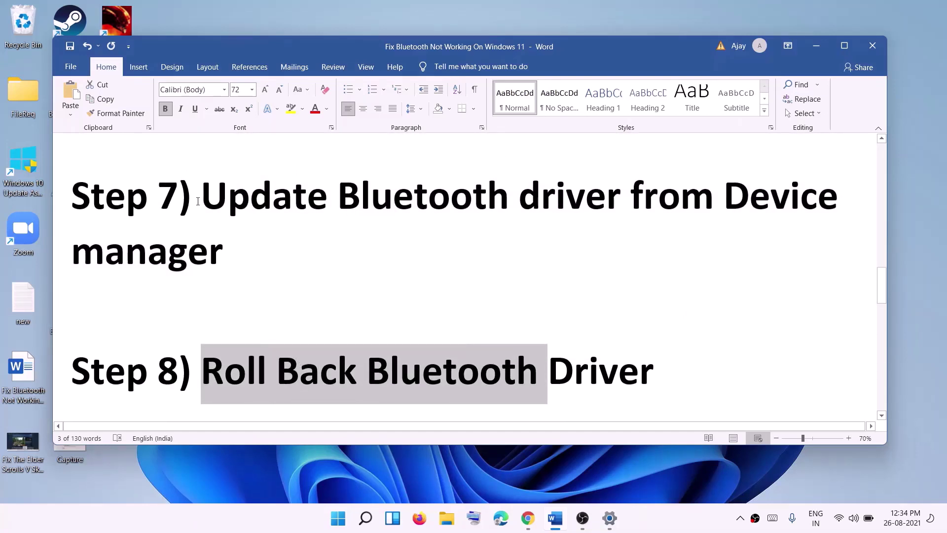
drag(198, 201, 247, 244)
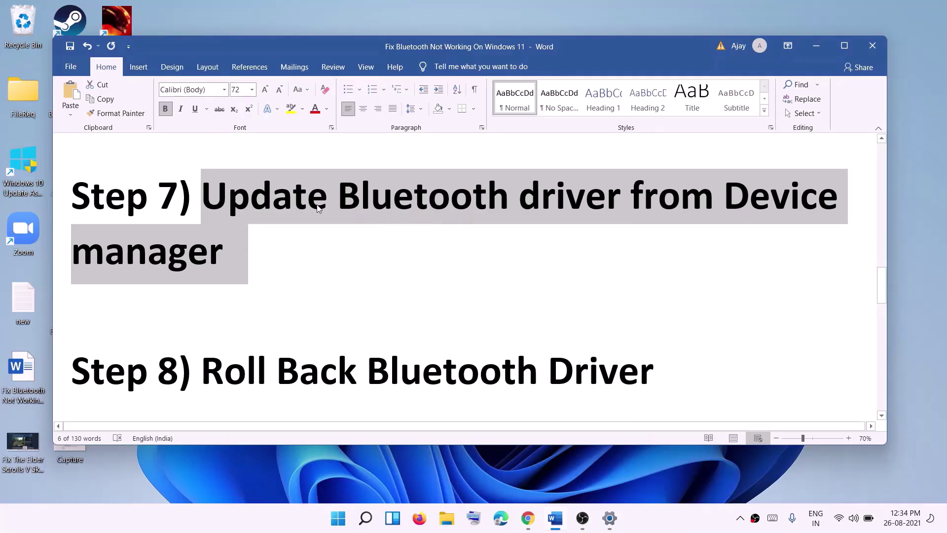
drag(202, 373, 591, 367)
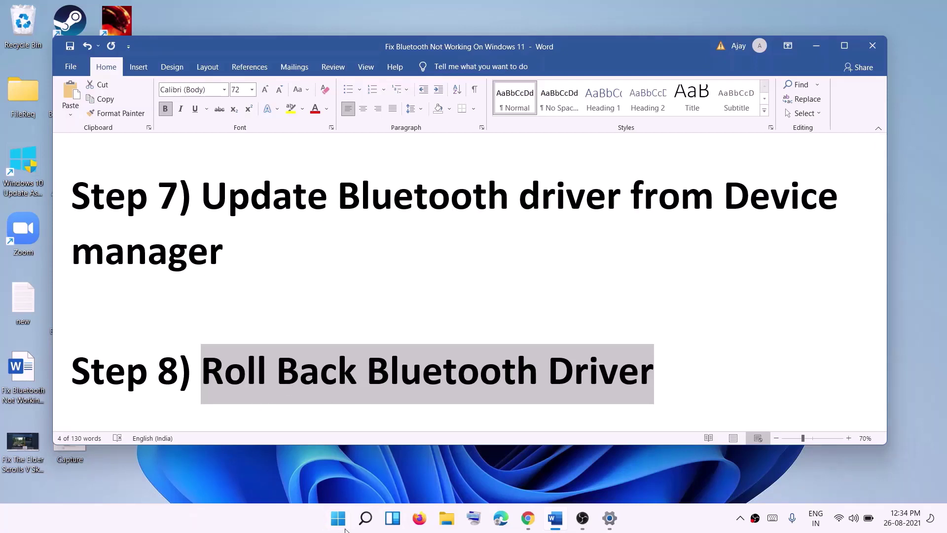
Reopen Device Manager, move its window over the document and expand the Bluetooth category.
key(super+x)
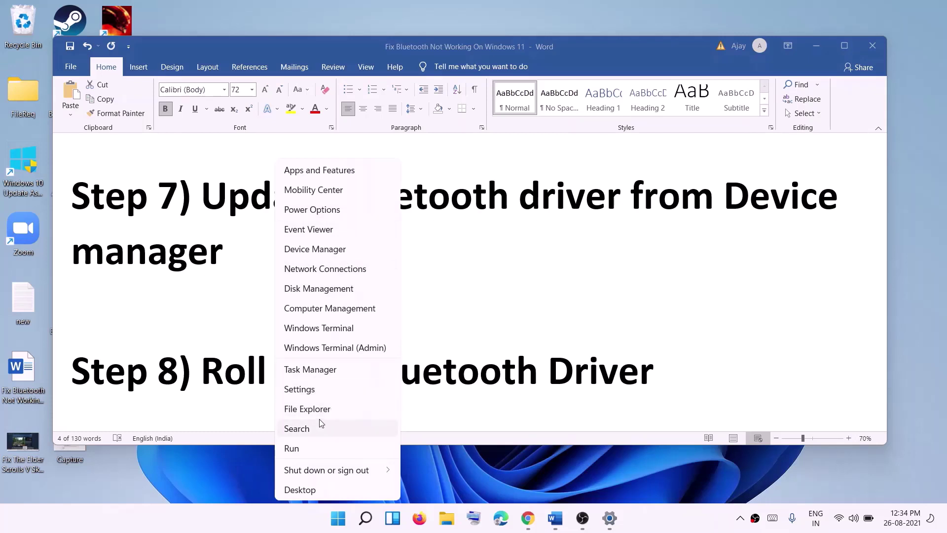
click(308, 251)
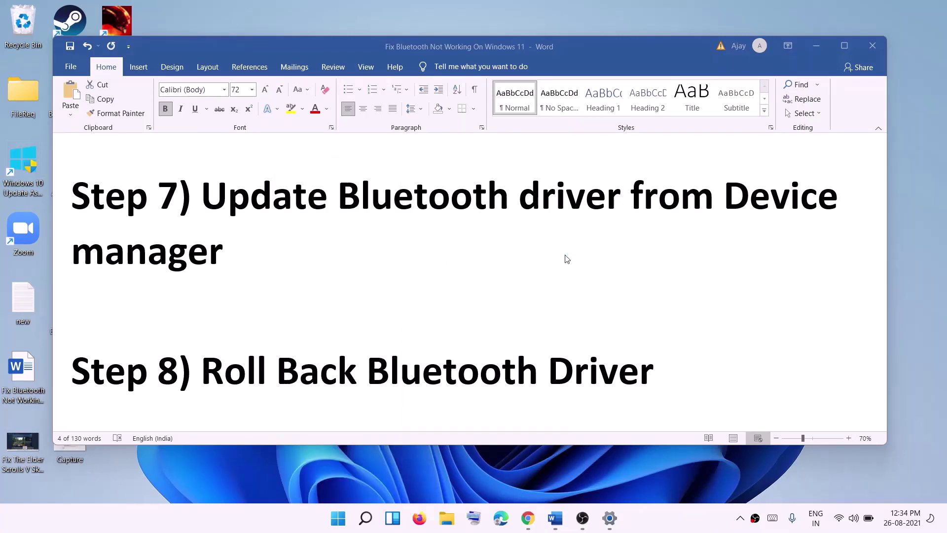
drag(263, 47, 576, 79)
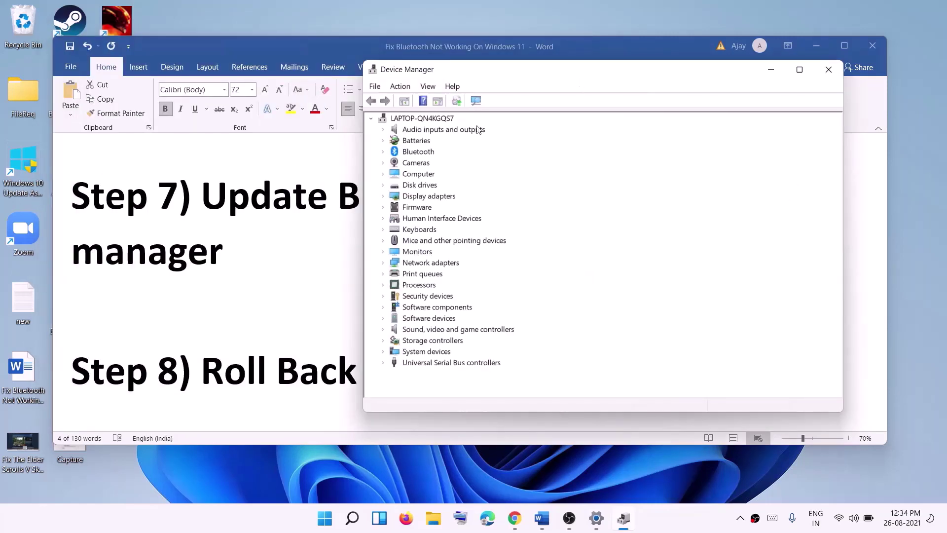
click(384, 152)
Open the properties of the Realtek Bluetooth 5 Adapter and show its driver details.
click(441, 164)
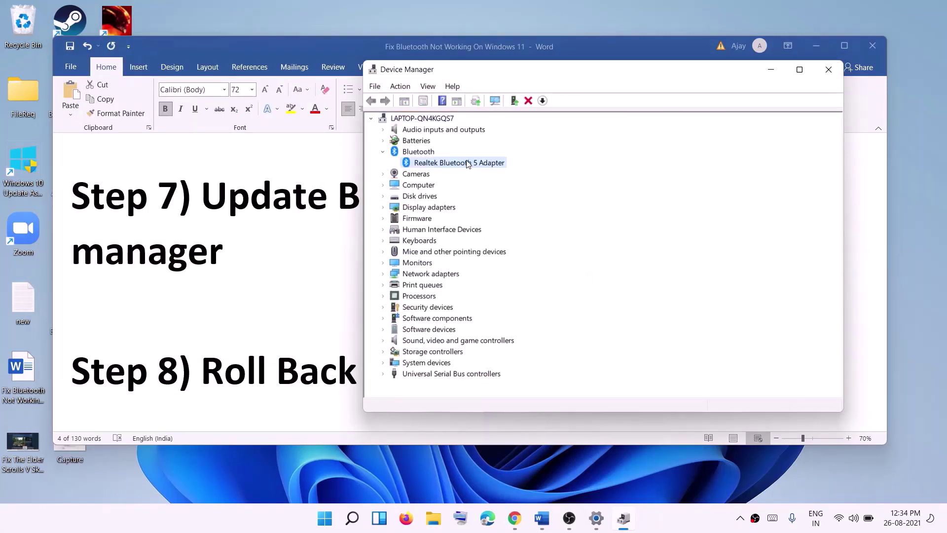
right_click(467, 163)
click(504, 237)
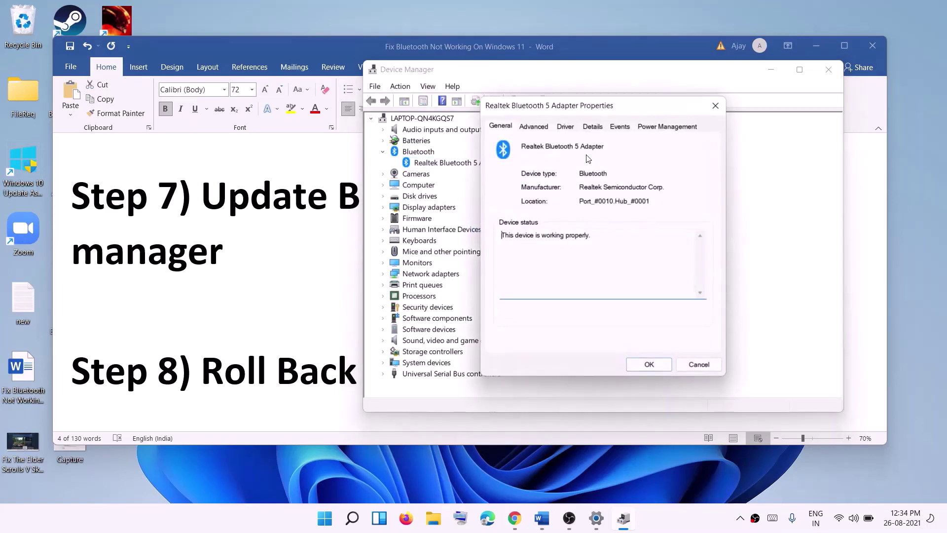
drag(622, 107, 631, 85)
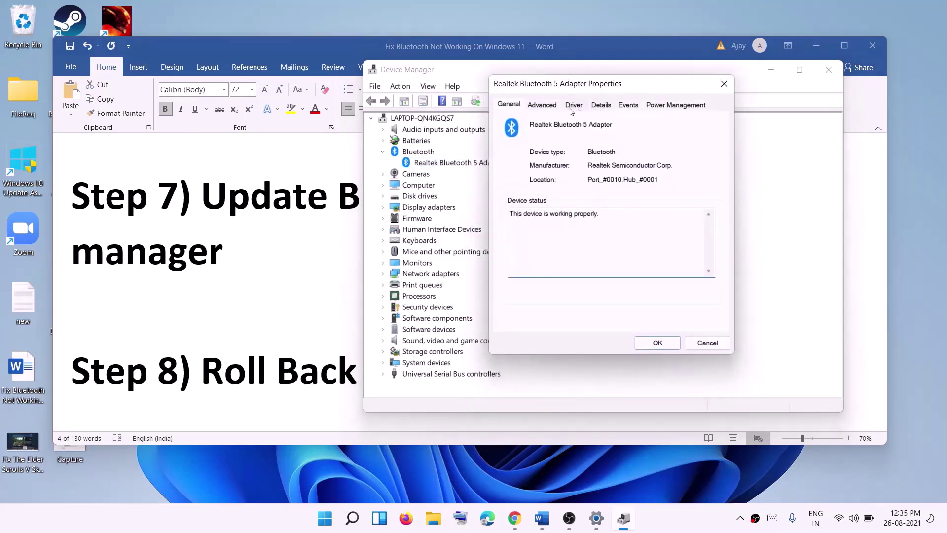
click(572, 105)
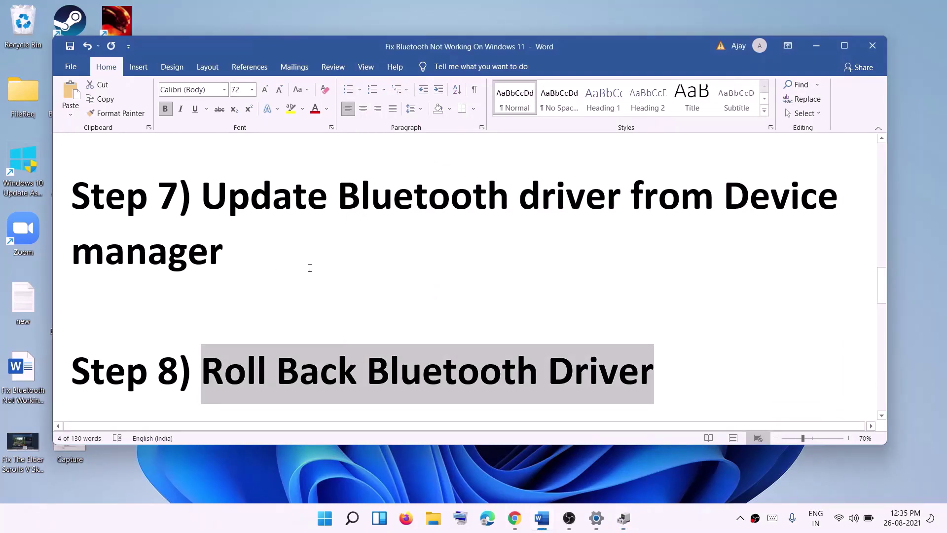
Return to the document and highlight the Step 9 instruction about uninstalling the Bluetooth driver and restarting the PC.
scroll(310, 268, down, 3)
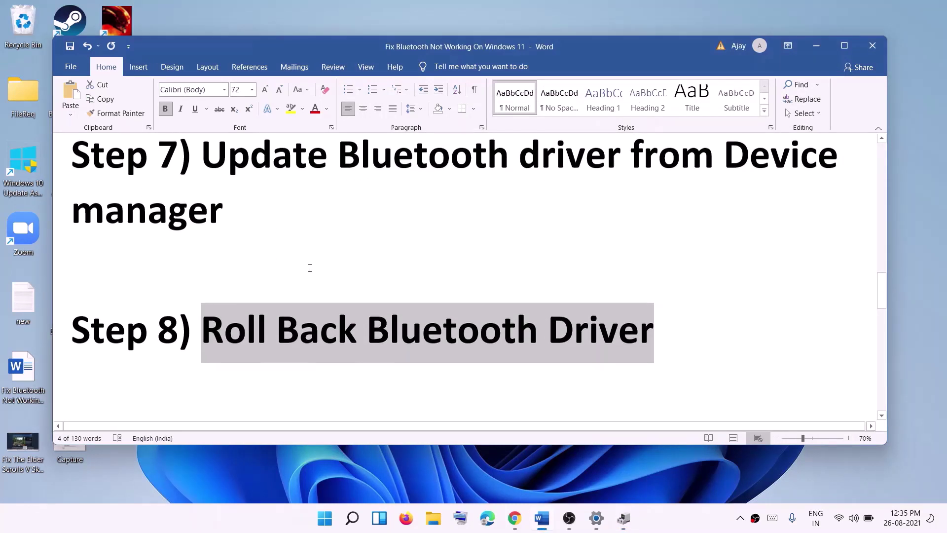
drag(250, 304, 232, 363)
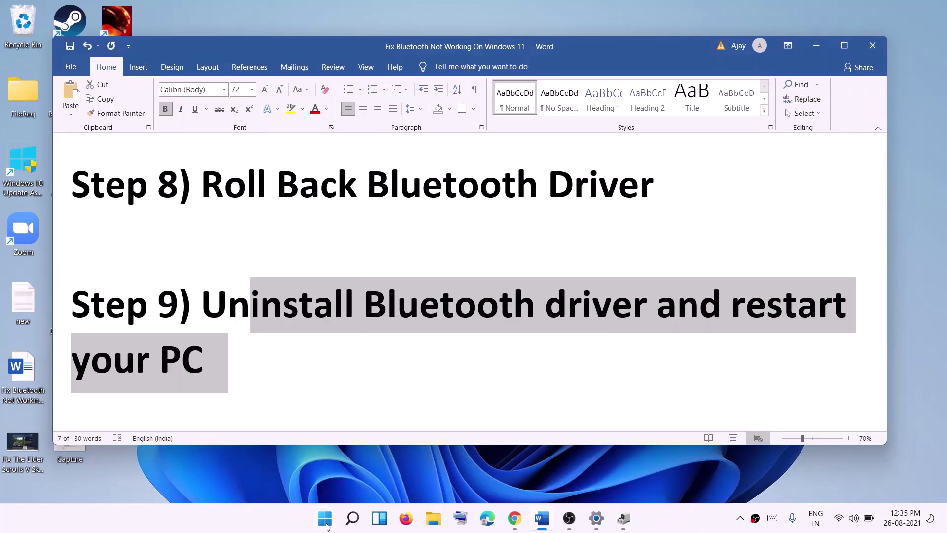
Open Device Manager again, move its window over the document and expand the Bluetooth category.
right_click(326, 524)
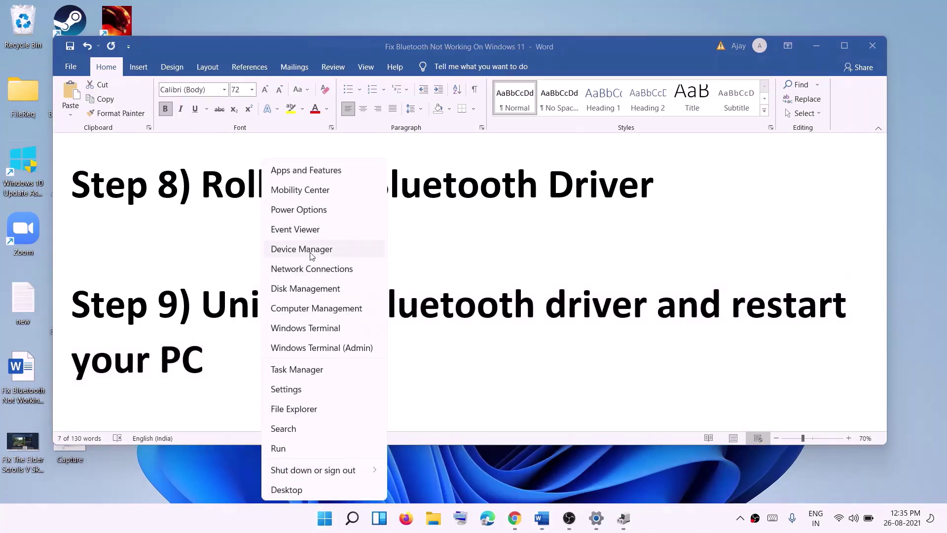
click(310, 251)
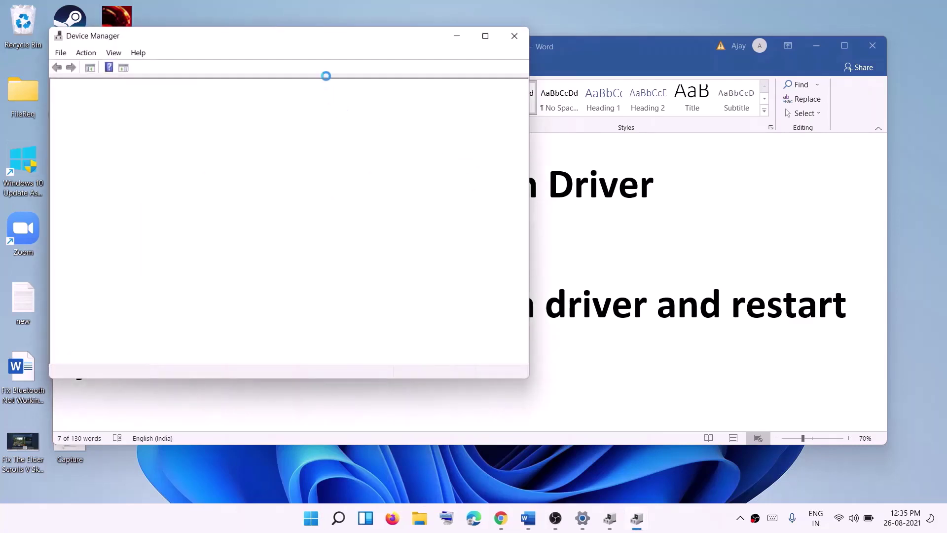
drag(338, 43, 578, 68)
click(307, 143)
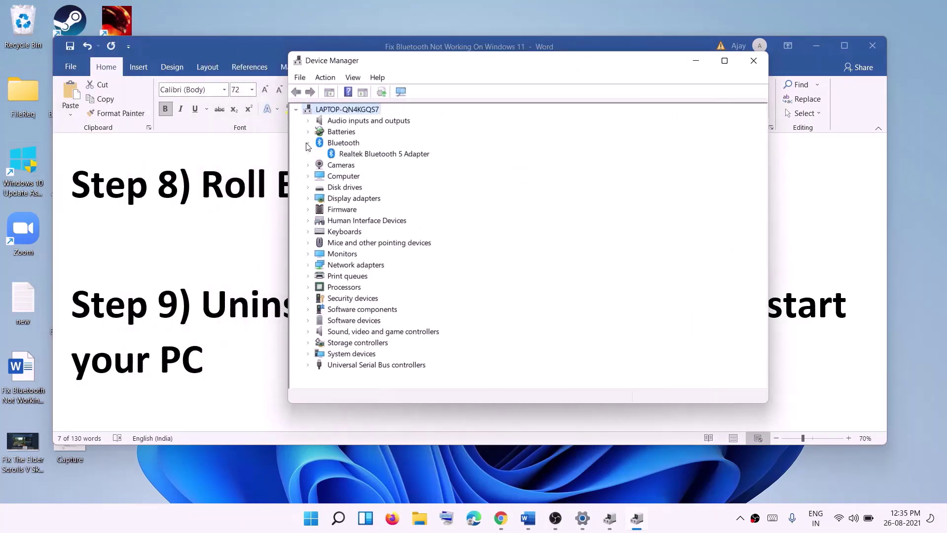
Uninstall the Realtek Bluetooth 5 Adapter with the option to attempt removing its driver, and close Device Manager.
right_click(372, 155)
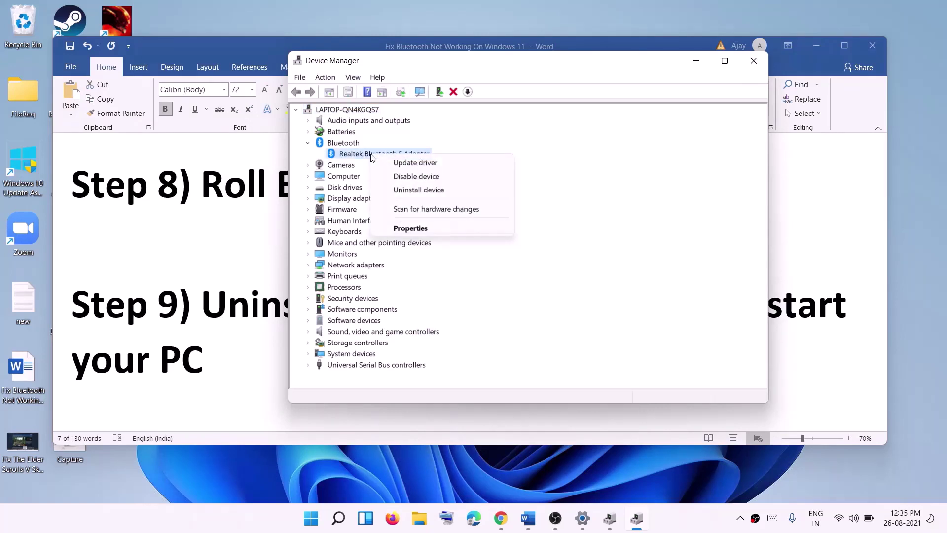
click(417, 191)
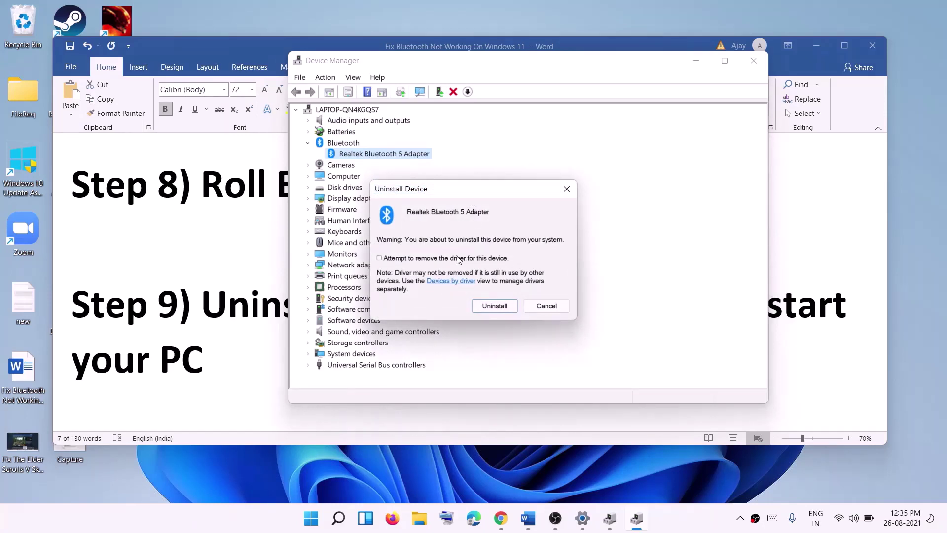
click(379, 258)
click(492, 309)
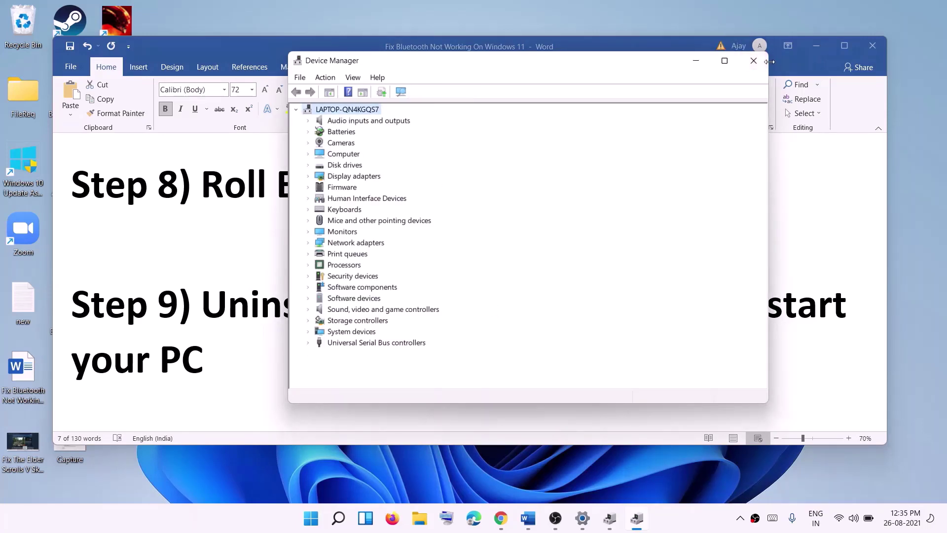
click(754, 60)
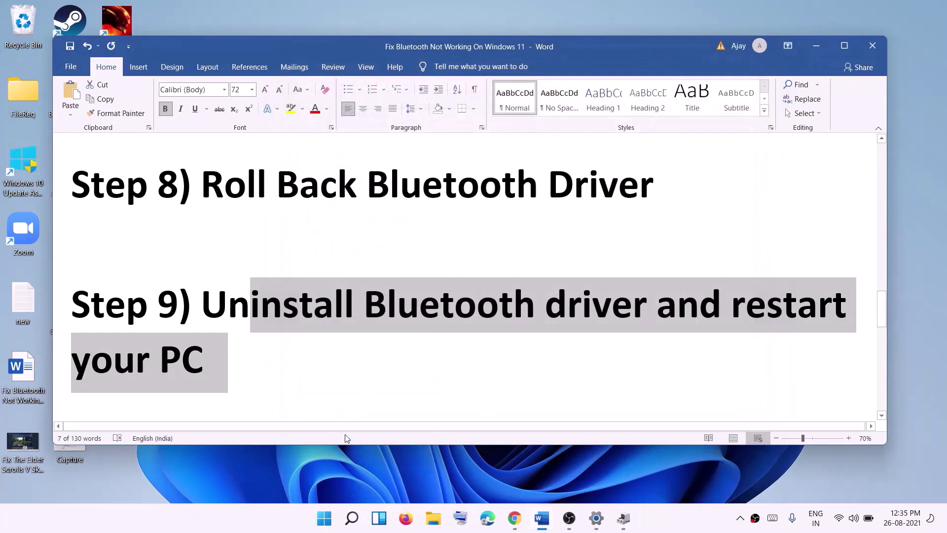
Show the Restart power option, dismiss it without restarting, and highlight the Bluetooth driver wording in Step 9 of the document.
click(324, 518)
click(627, 475)
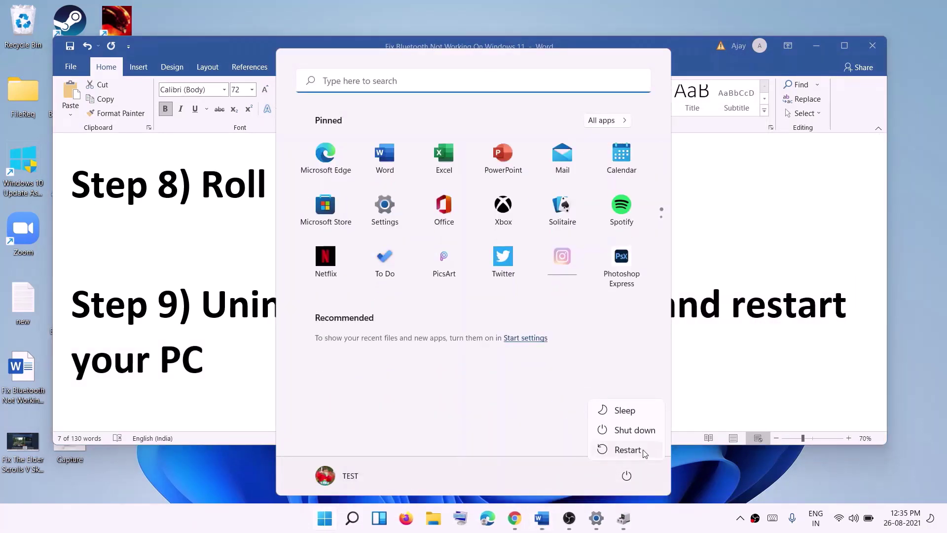
click(727, 365)
click(719, 322)
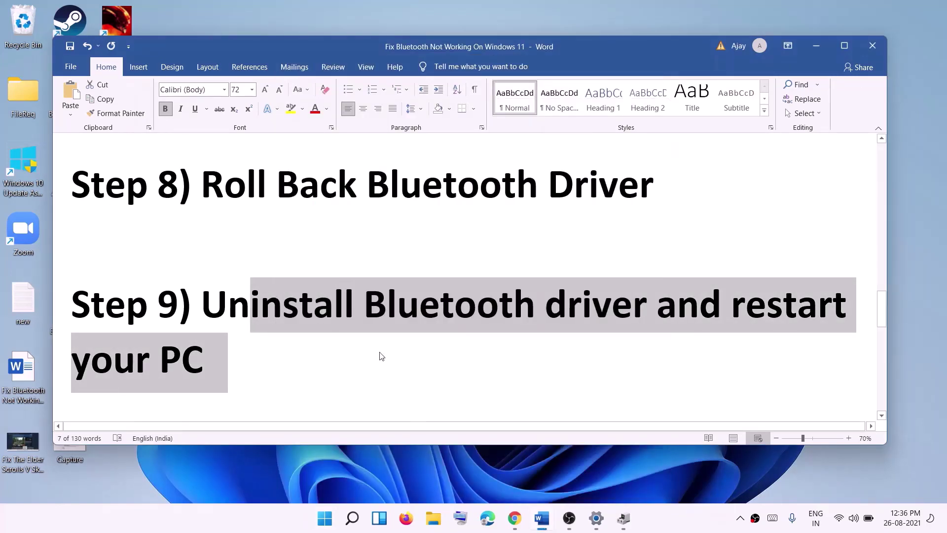
drag(394, 304, 612, 303)
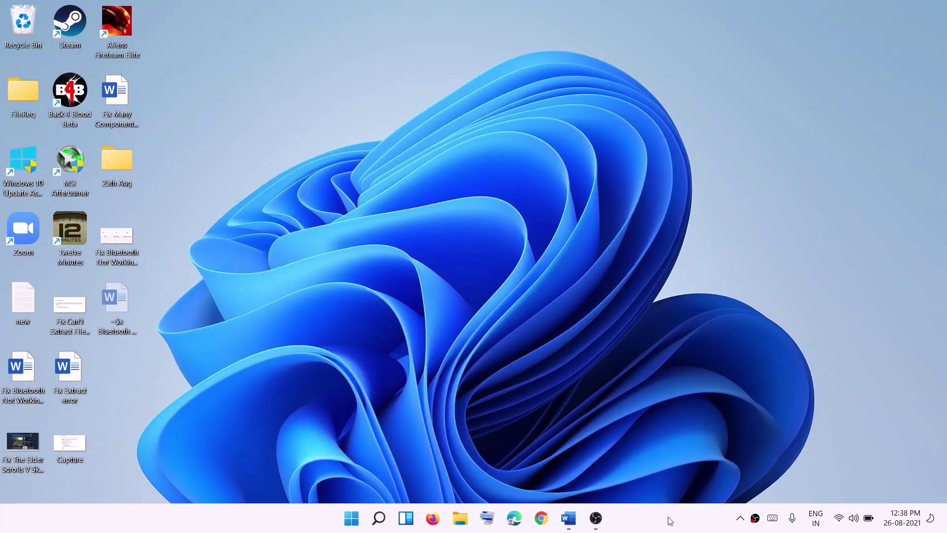
Check in Device Manager which adapter is listed under Bluetooth, and close the window.
right_click(352, 518)
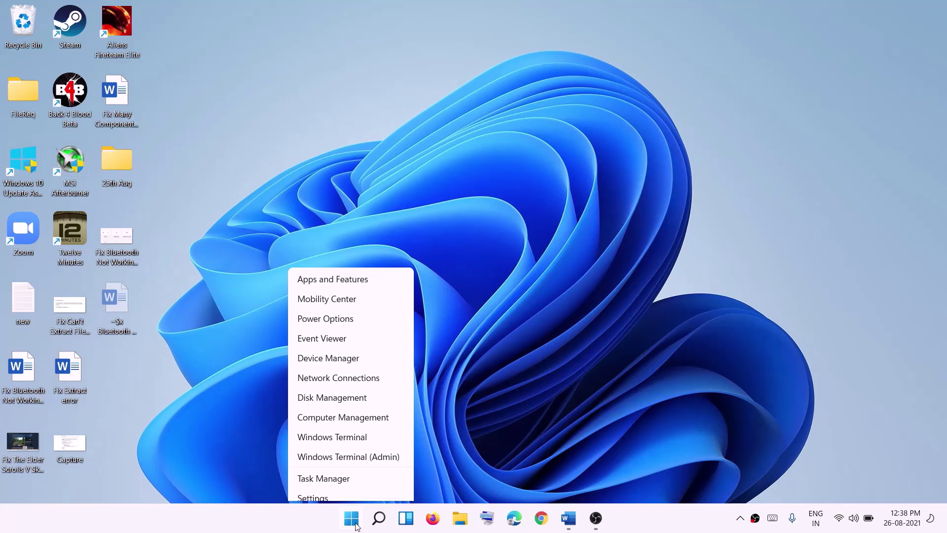
key(m)
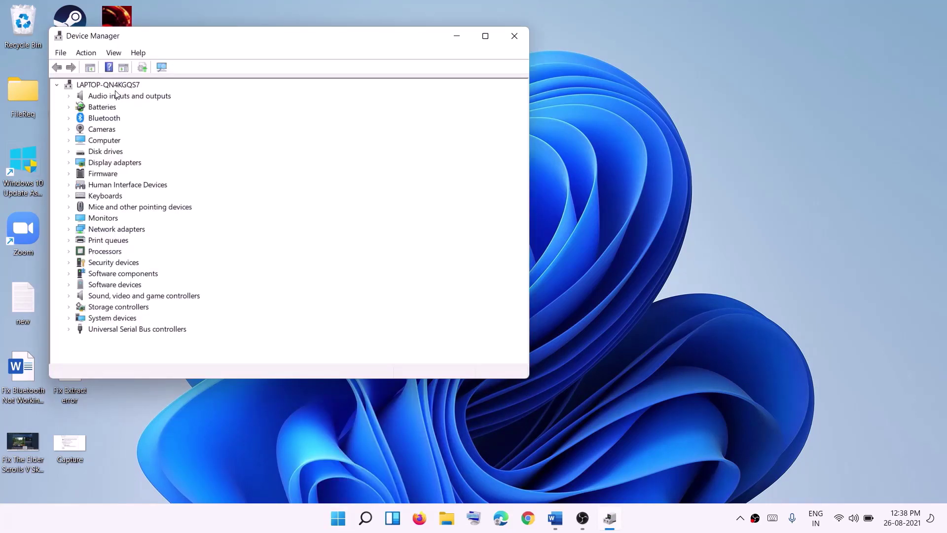
click(69, 117)
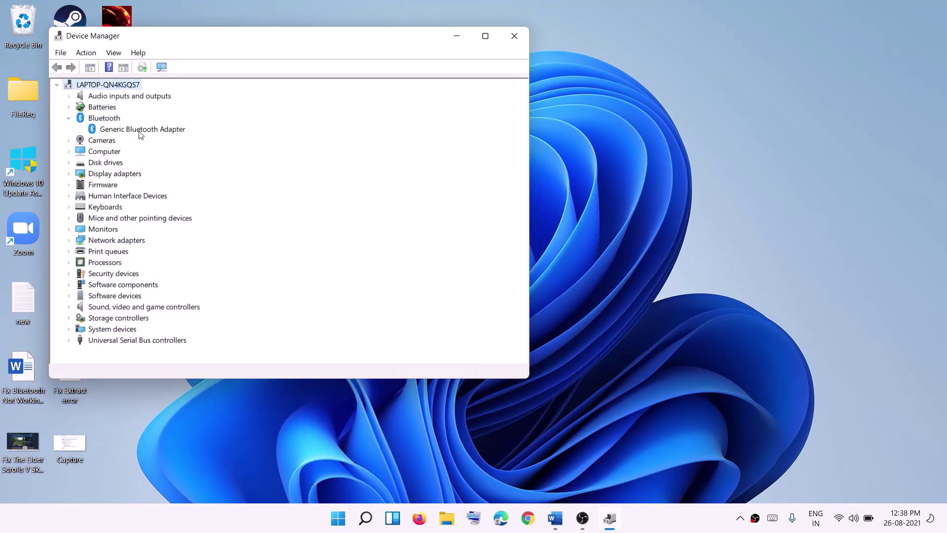
click(513, 37)
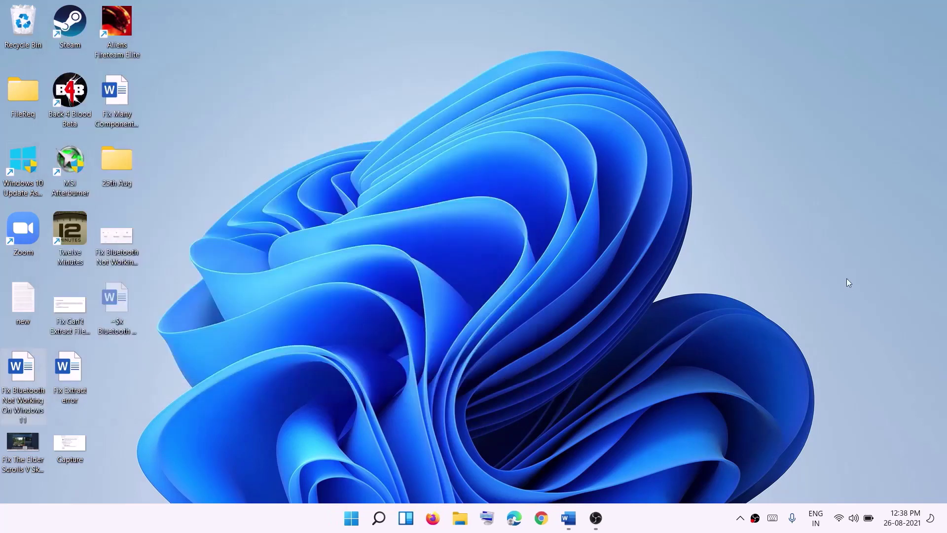
Return to the Word document and highlight the Step 10 instruction about installing the Bluetooth driver from the system manufacturer's website.
click(569, 518)
scroll(302, 311, down, 2)
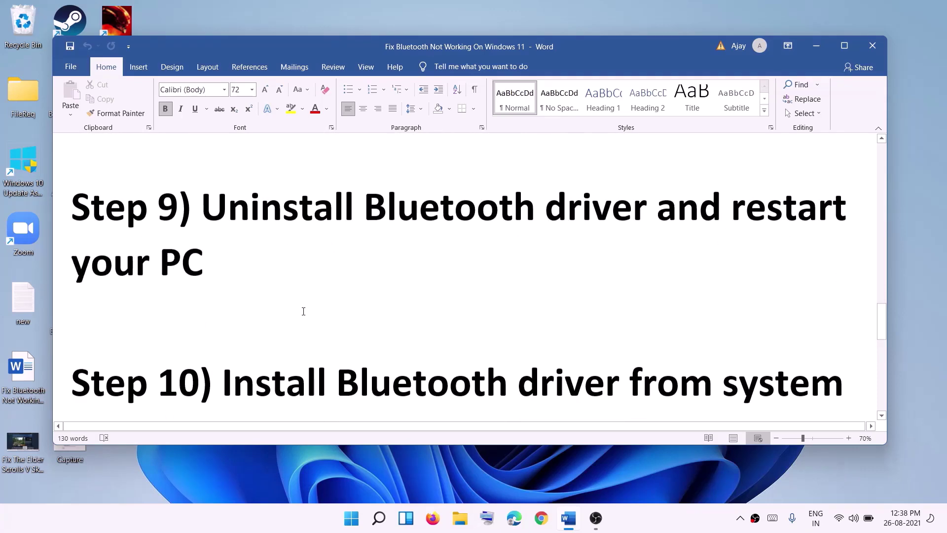
scroll(302, 310, down, 3)
scroll(302, 311, down, 2)
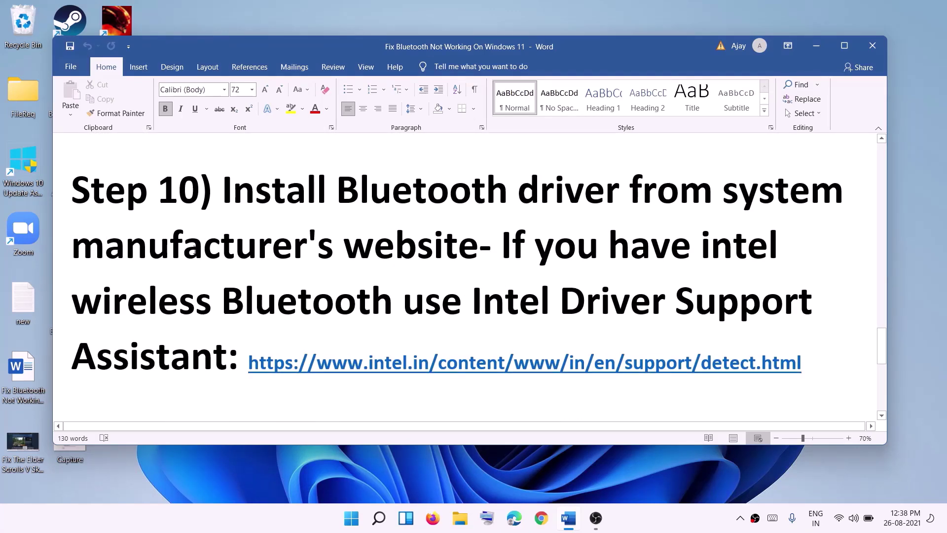
drag(193, 251, 478, 247)
drag(222, 190, 478, 241)
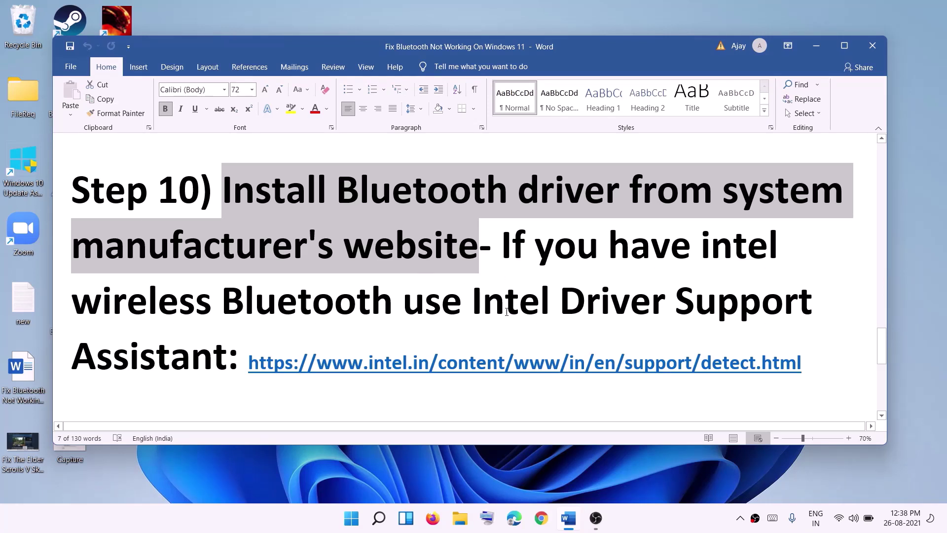
double_click(230, 302)
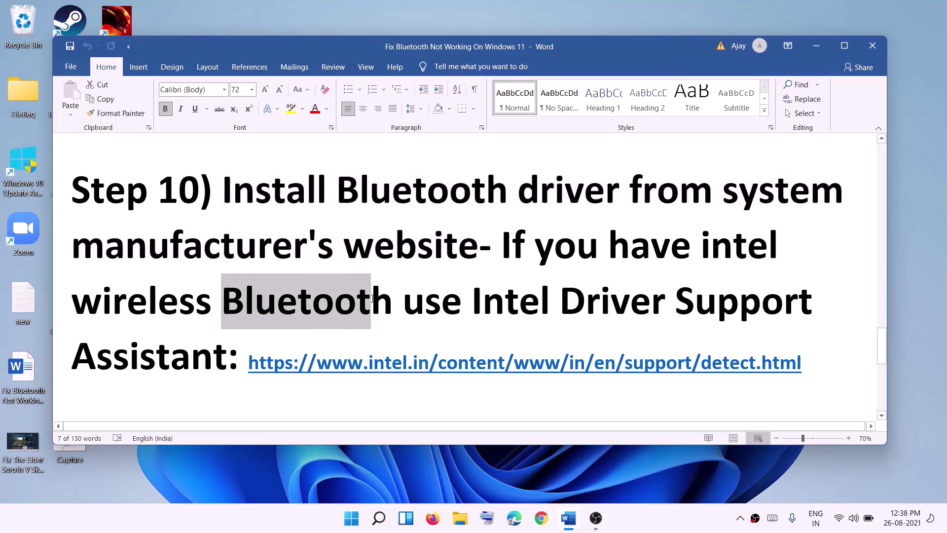
Switch to Chrome and examine the network and Bluetooth drivers on Dell's support page for the Inspiron 15 Gaming 5577.
click(653, 528)
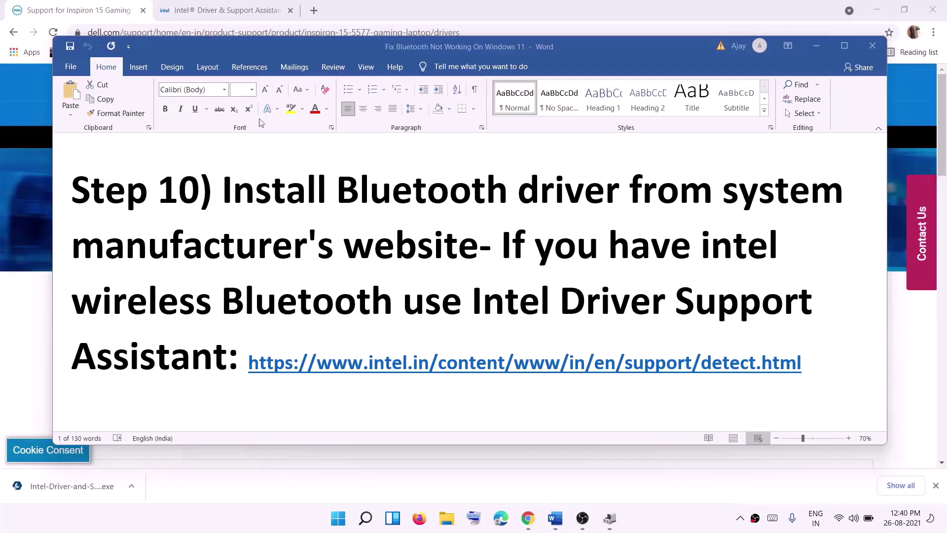
click(31, 10)
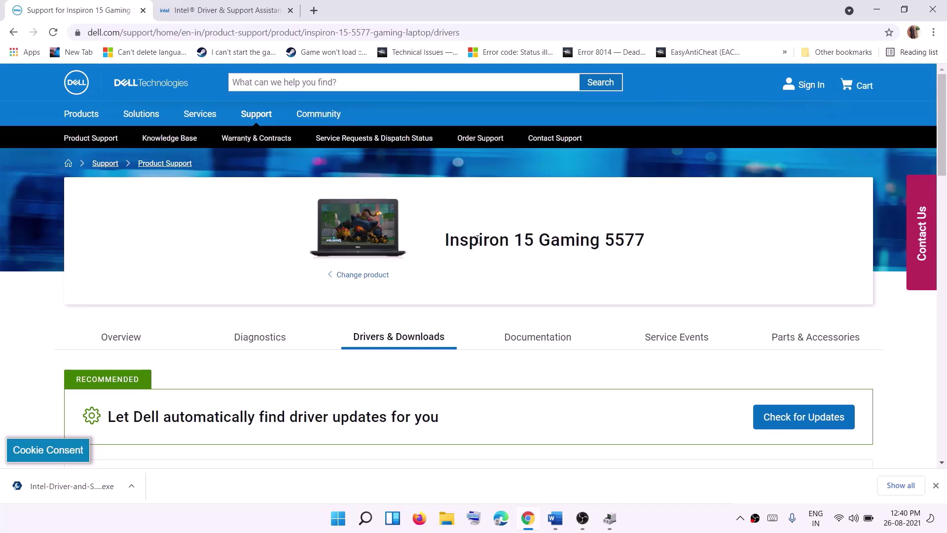
drag(478, 240, 440, 327)
scroll(433, 170, down, 3)
scroll(429, 171, down, 4)
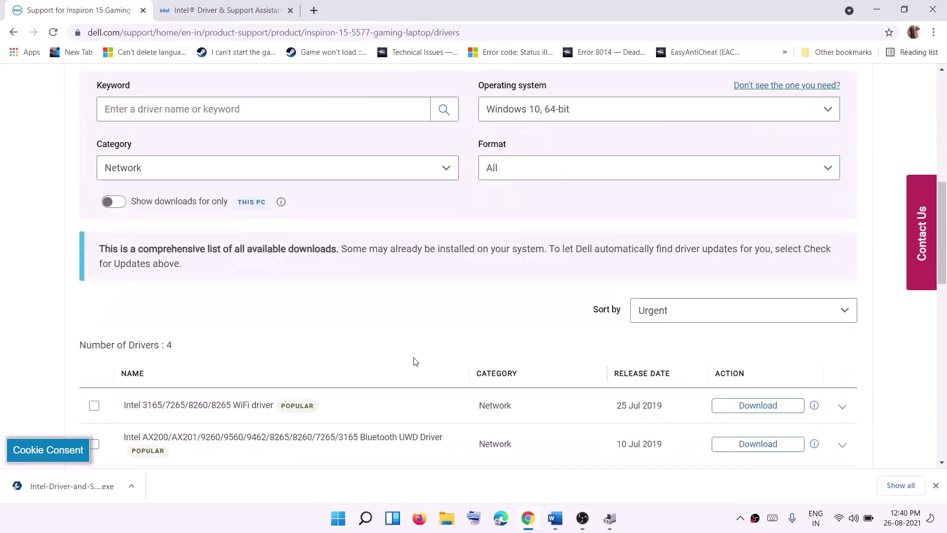
scroll(415, 362, down, 4)
scroll(424, 350, up, 2)
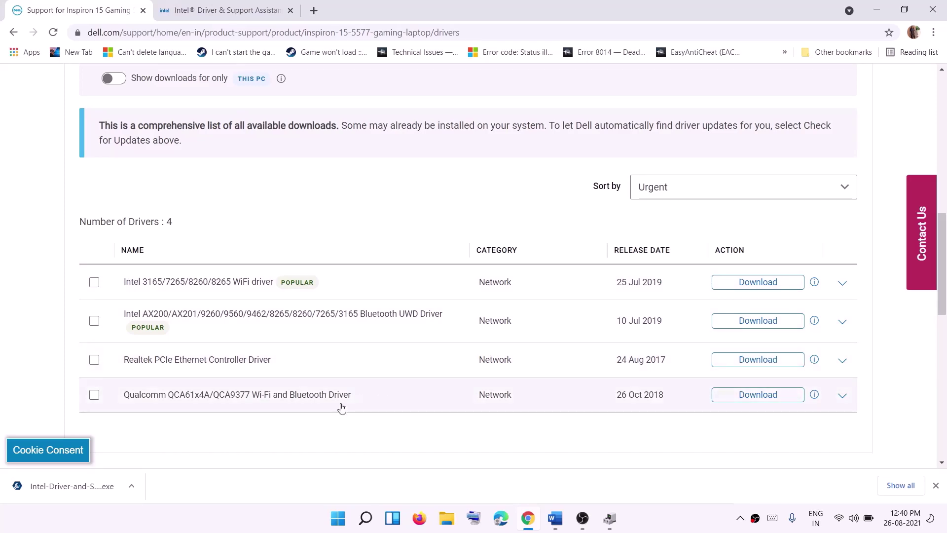
scroll(355, 408, up, 5)
Show the Intel Driver & Support Assistant page, check the Bluetooth adapter's make in Device Manager, and return to the page.
click(239, 11)
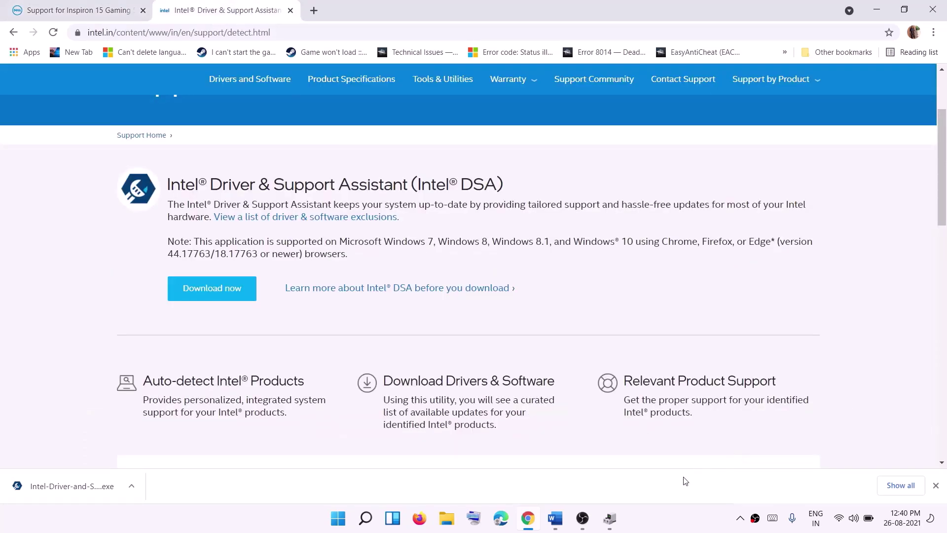
click(610, 518)
click(358, 165)
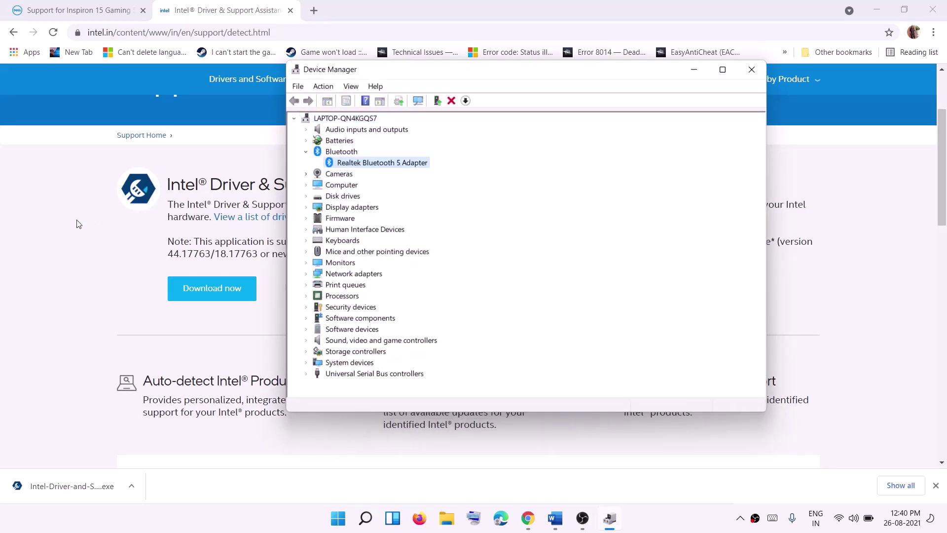
click(28, 232)
Select the Intel page's web address and highlight the Intel Driver & Support Assistant heading.
scroll(373, 275, up, 3)
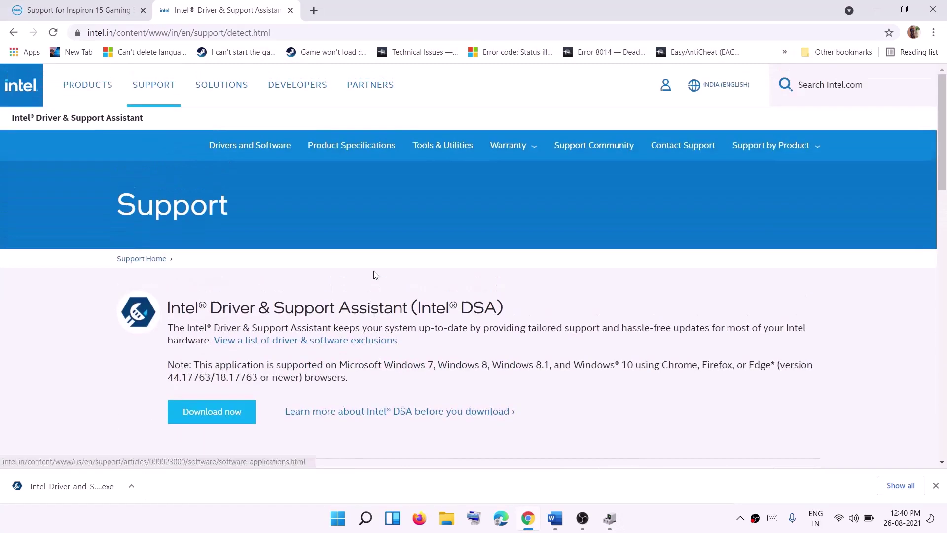
click(257, 33)
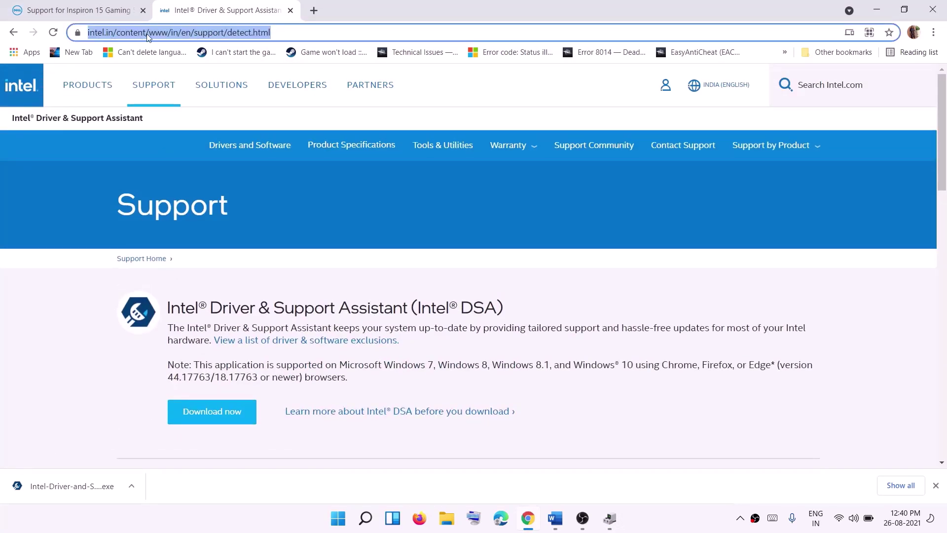
scroll(352, 320, down, 3)
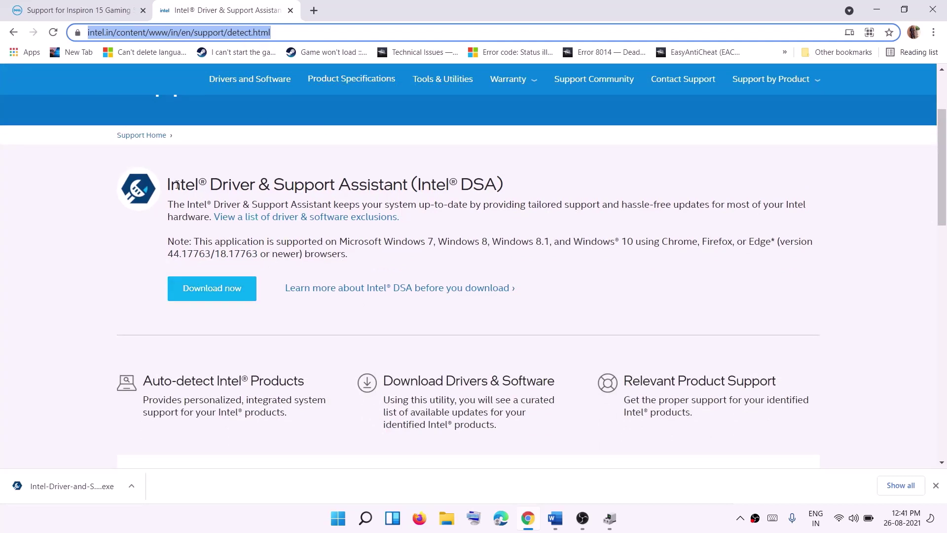
drag(180, 183, 393, 184)
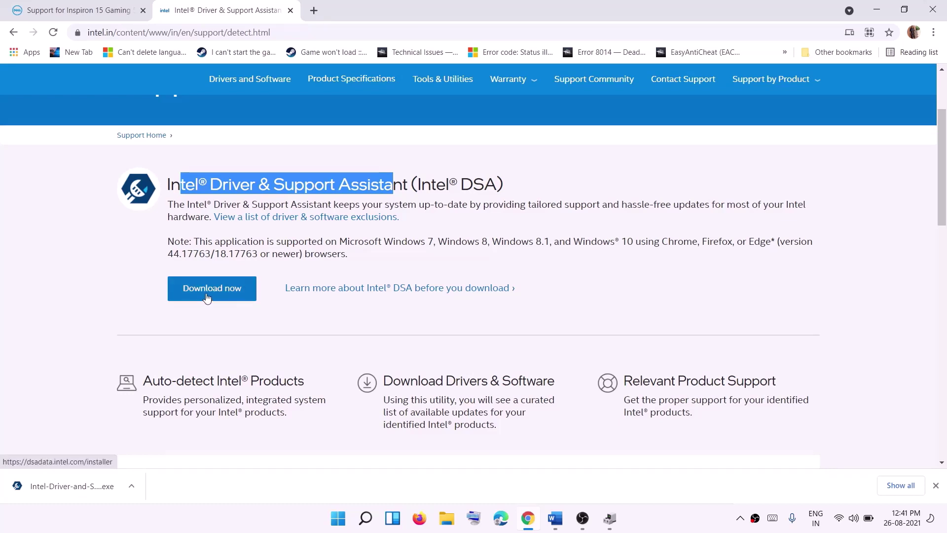
Run the downloaded Intel Driver & Support Assistant installer, accept the license terms, allow the installation and launch the assistant.
click(36, 491)
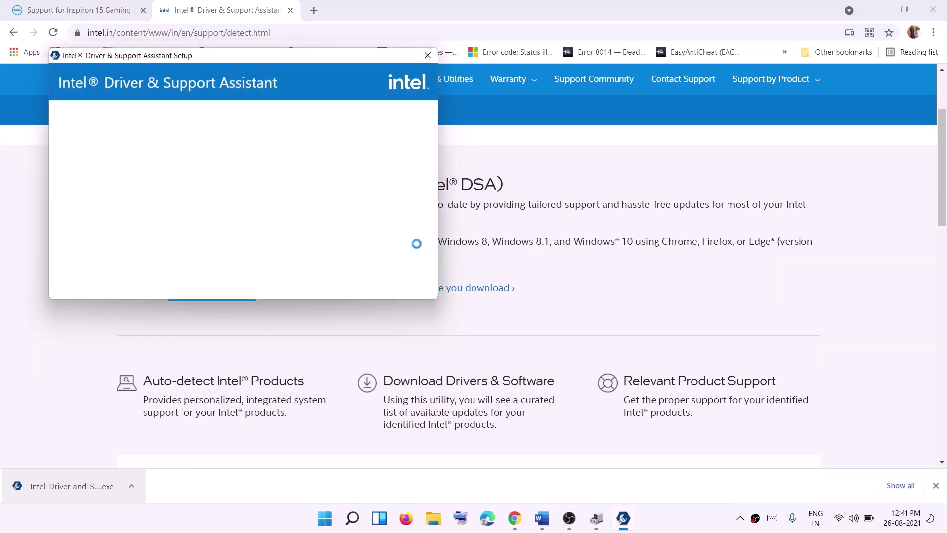
click(114, 278)
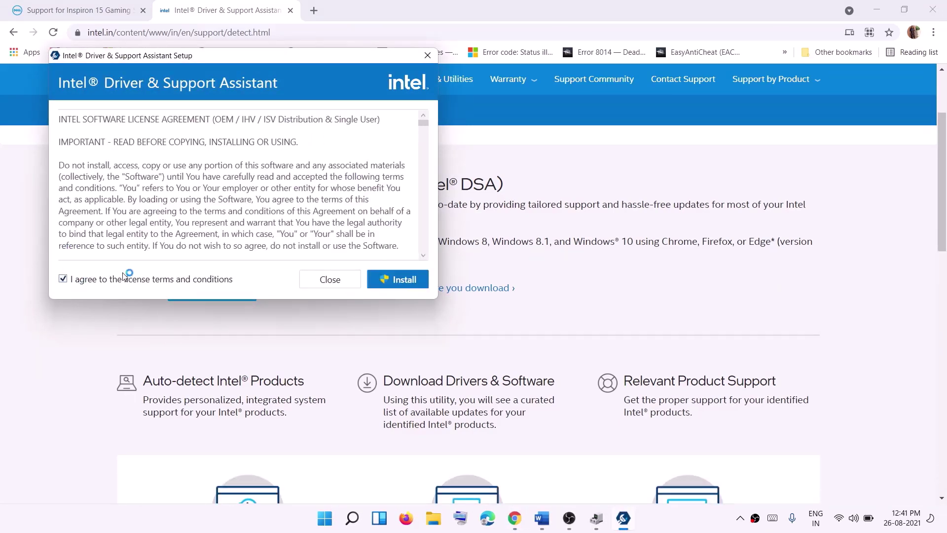
click(390, 277)
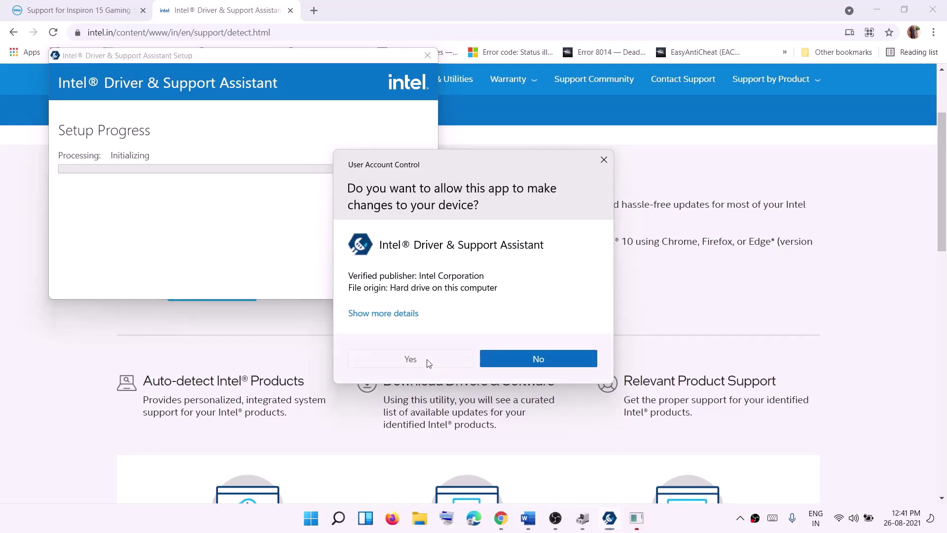
click(409, 358)
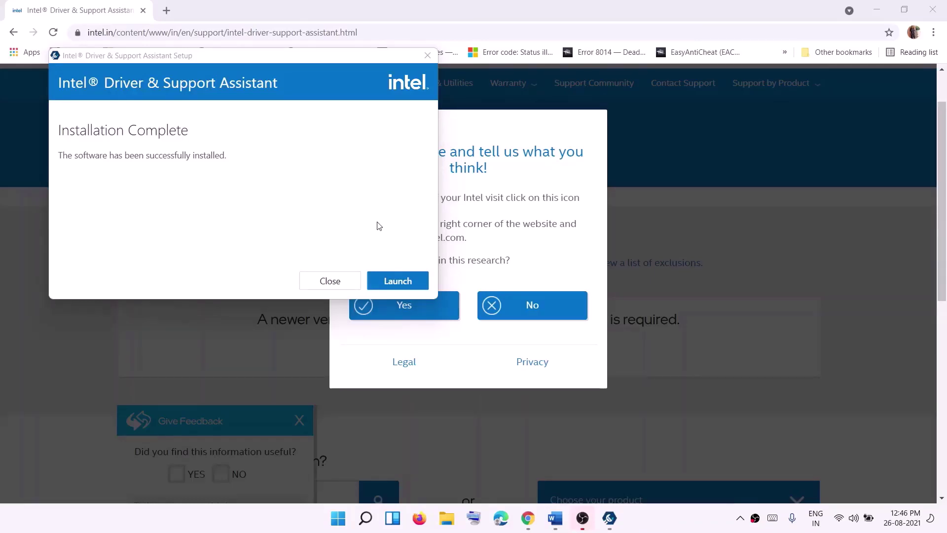
click(394, 281)
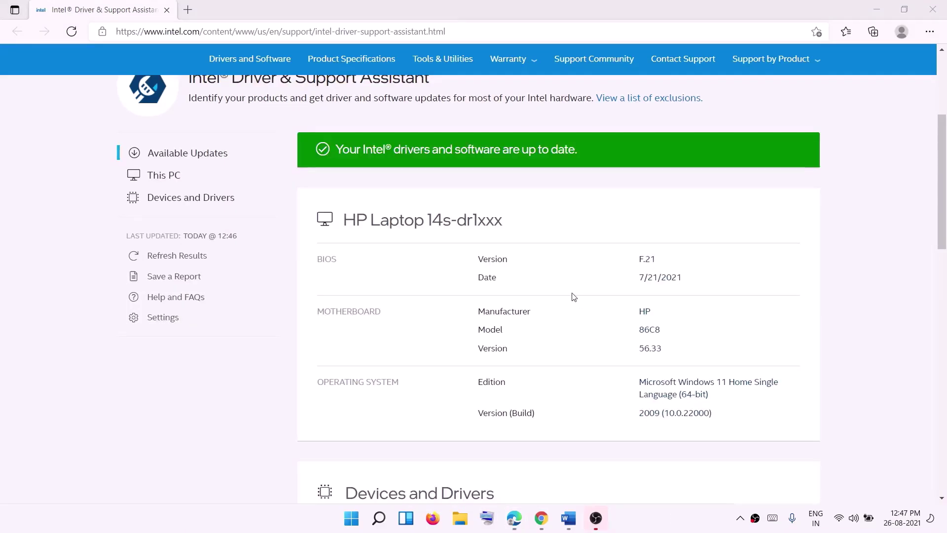
Review the Intel assistant's driver update results and return to the Word document at Step 11, "Perform System restore".
scroll(412, 232, up, 1)
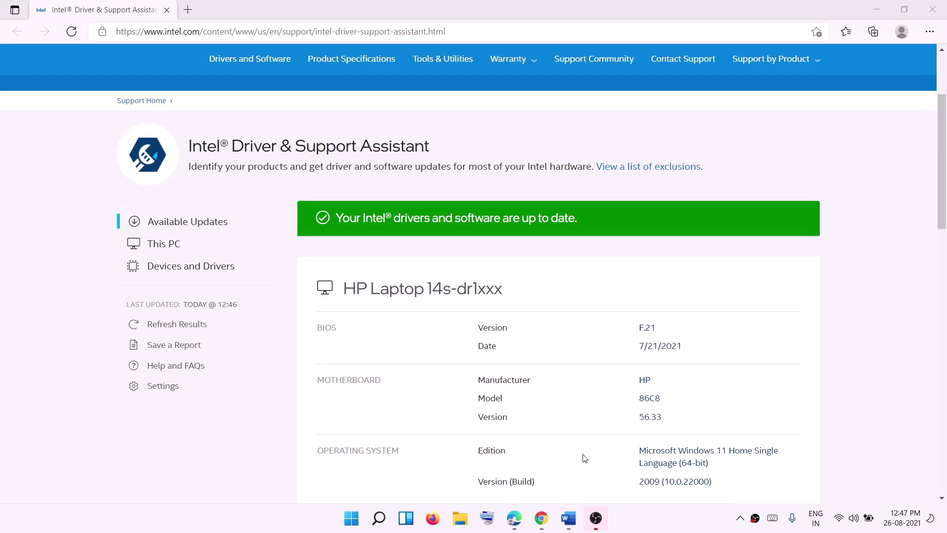
click(568, 518)
scroll(333, 329, down, 1)
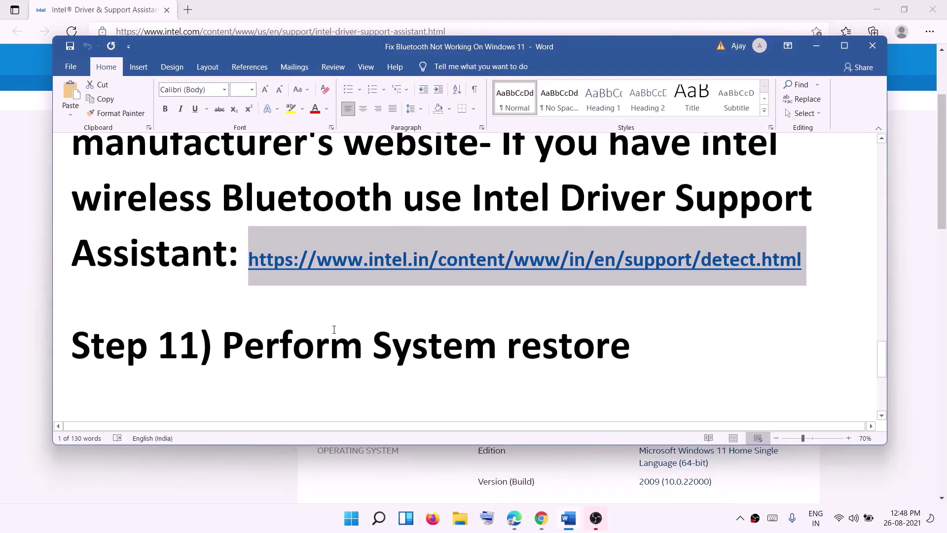
Copy "System restore" from Step 11, search Windows for it, and open Create a restore point, moving the System Properties window clear.
drag(223, 346, 409, 337)
key(ctrl+c)
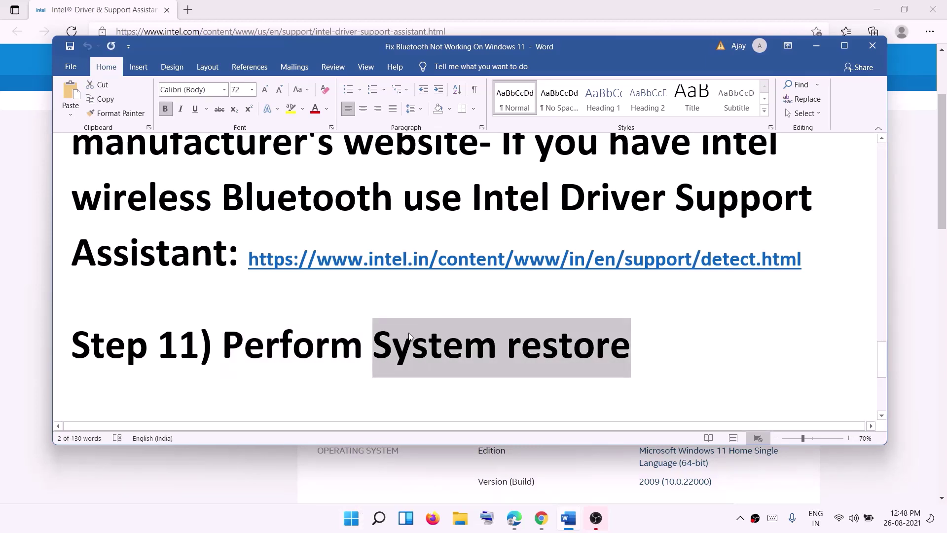
click(379, 517)
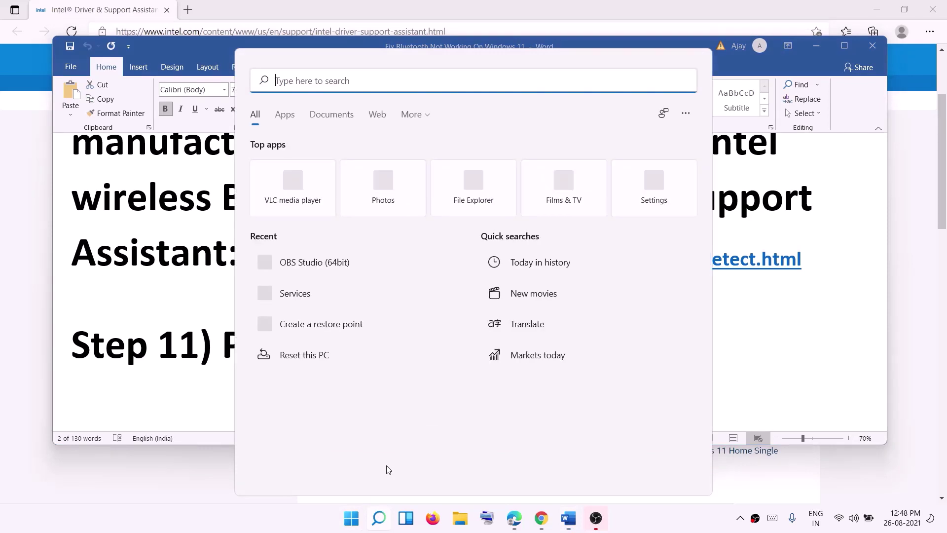
key(ctrl+v)
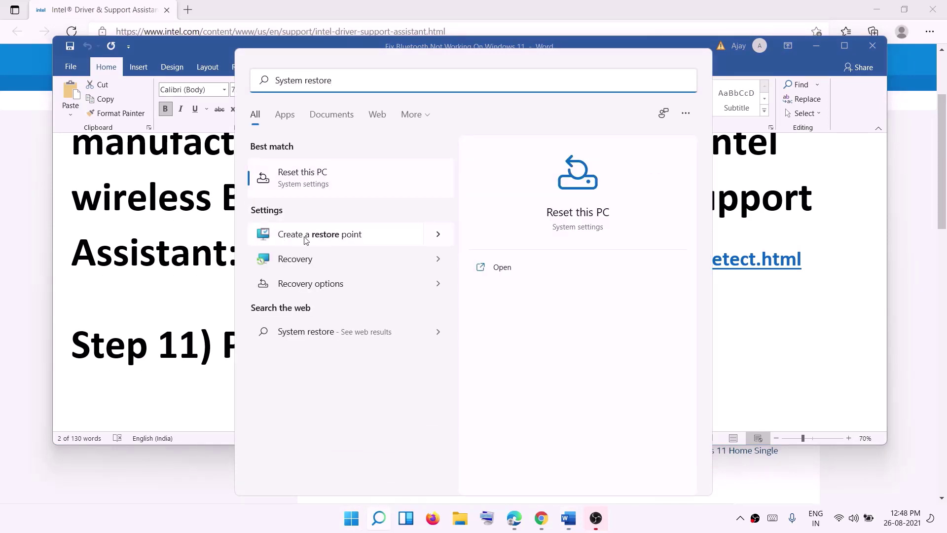
click(321, 240)
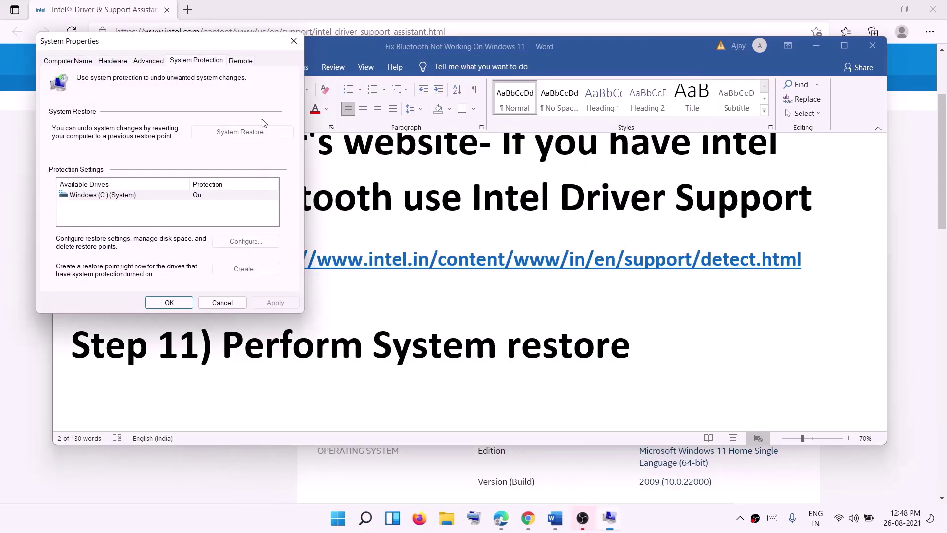
drag(138, 52, 423, 151)
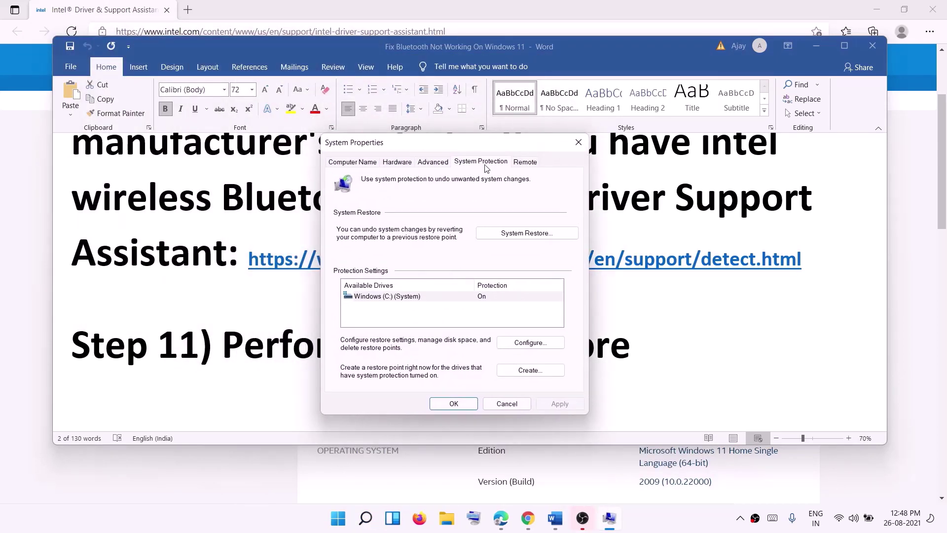
Start System Restore, choose a different restore point, and proceed with the Intel Driver & Support Assistant point dated 26-08-2021 12.41.17 PM.
click(520, 234)
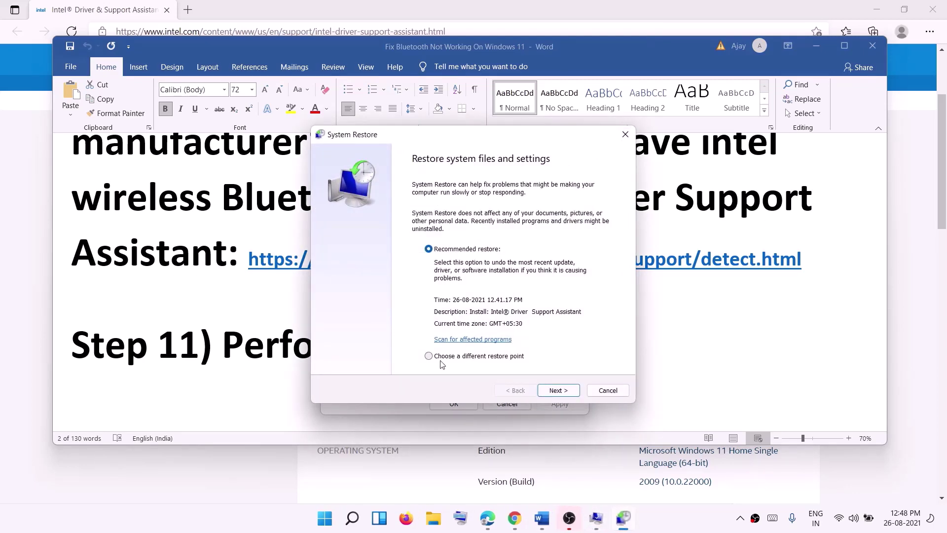
click(445, 362)
click(559, 391)
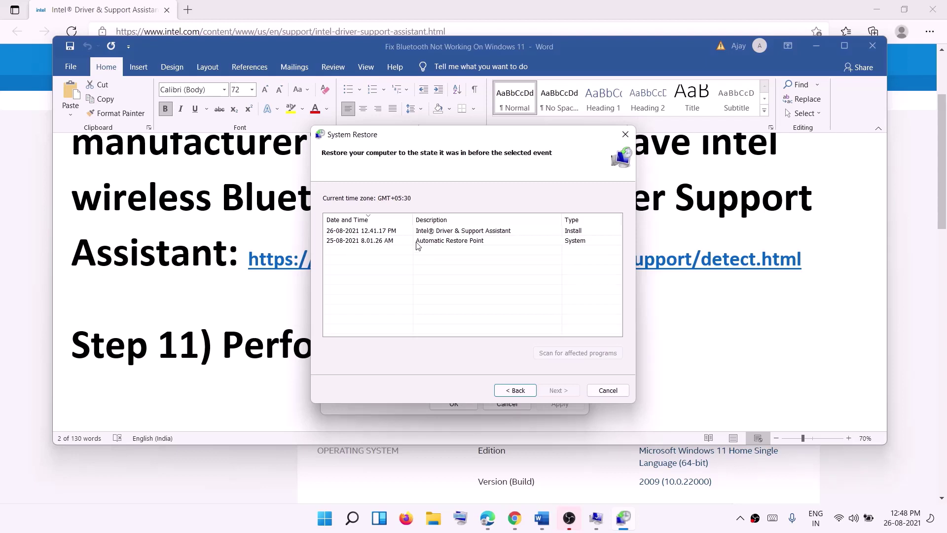
click(374, 245)
click(385, 232)
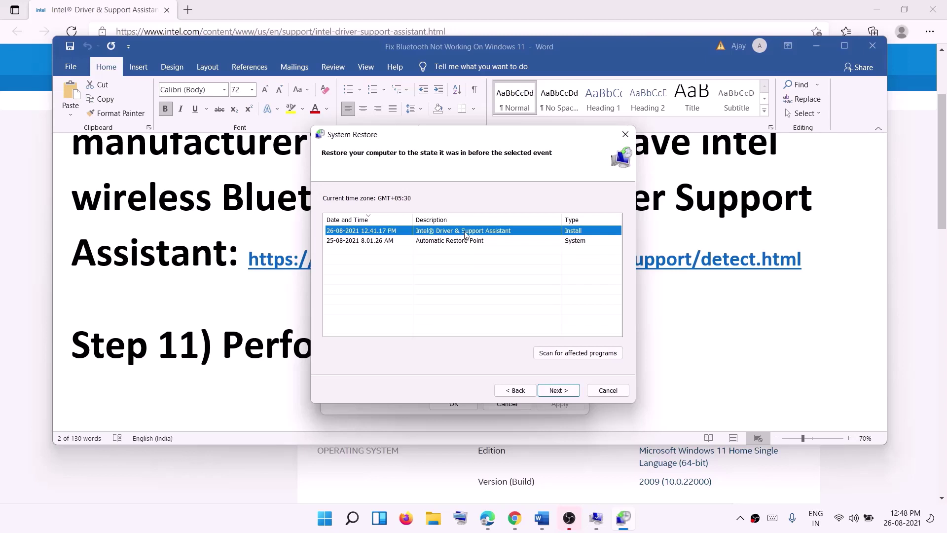
click(542, 388)
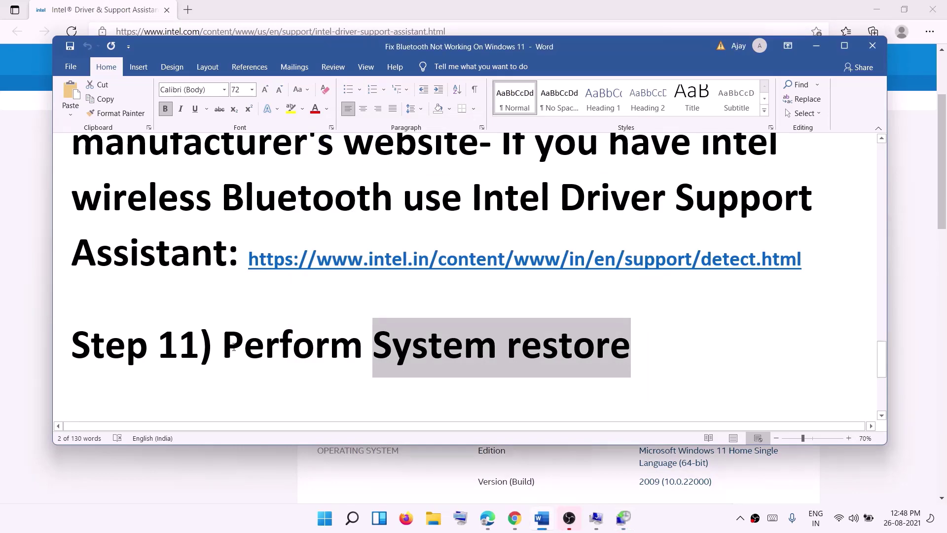
Highlight the Step 11 system restore text, Step 12 "Reset your PC" and its backup warning in the Word document.
drag(222, 354, 514, 354)
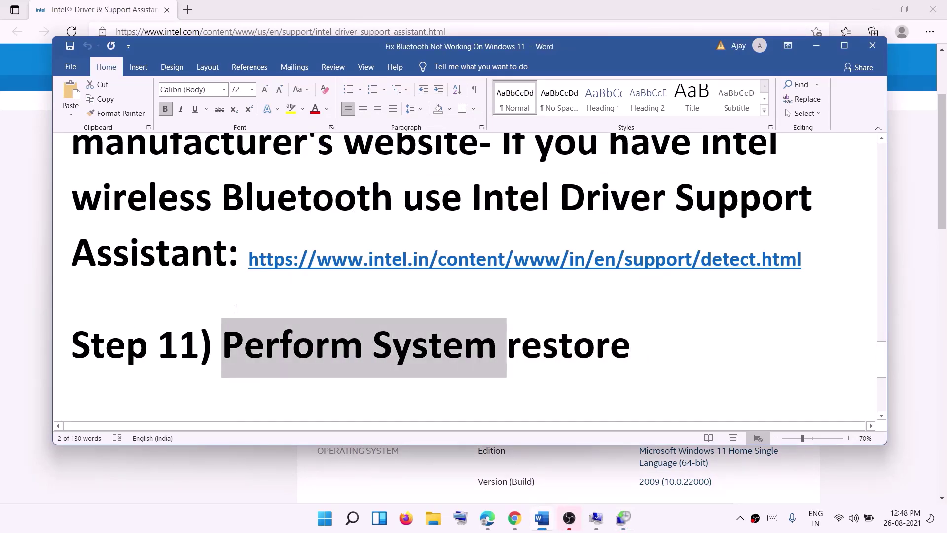
scroll(235, 308, down, 3)
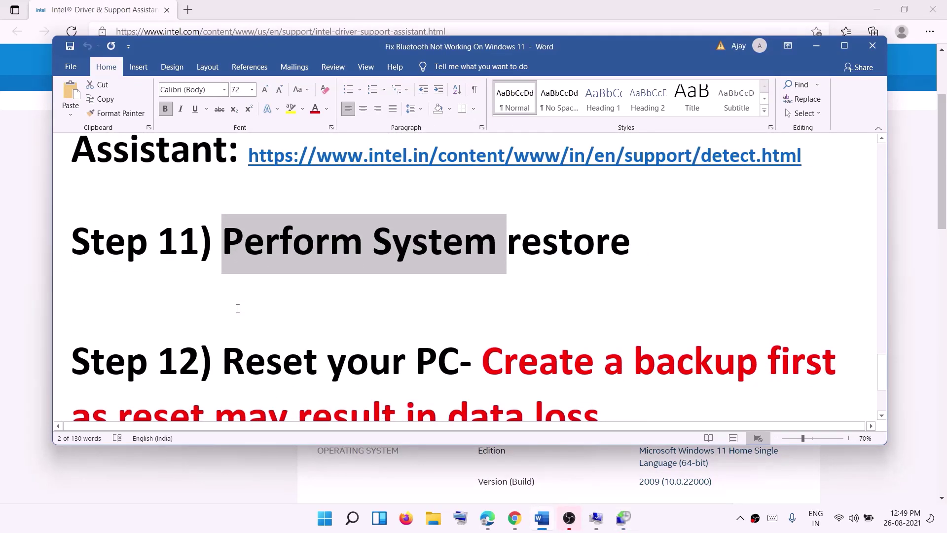
scroll(238, 309, down, 1)
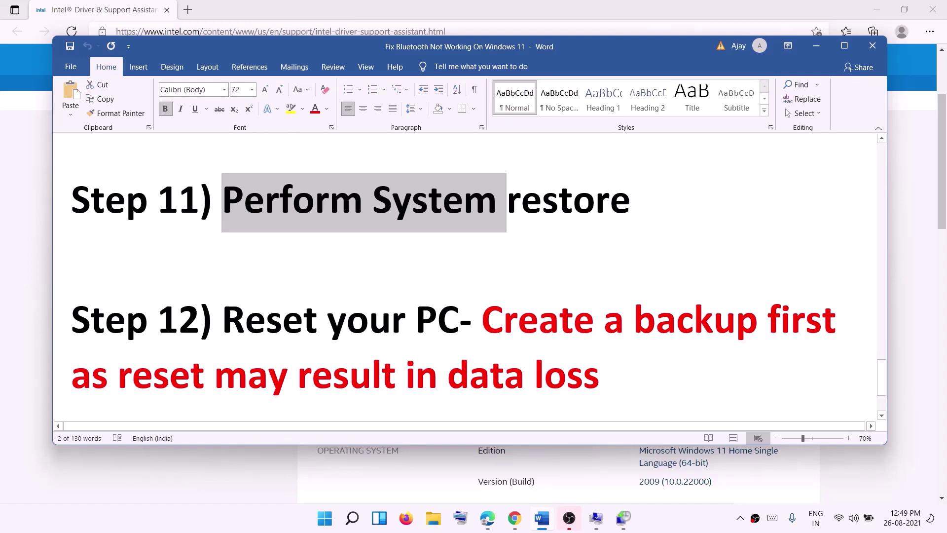
drag(222, 319, 426, 316)
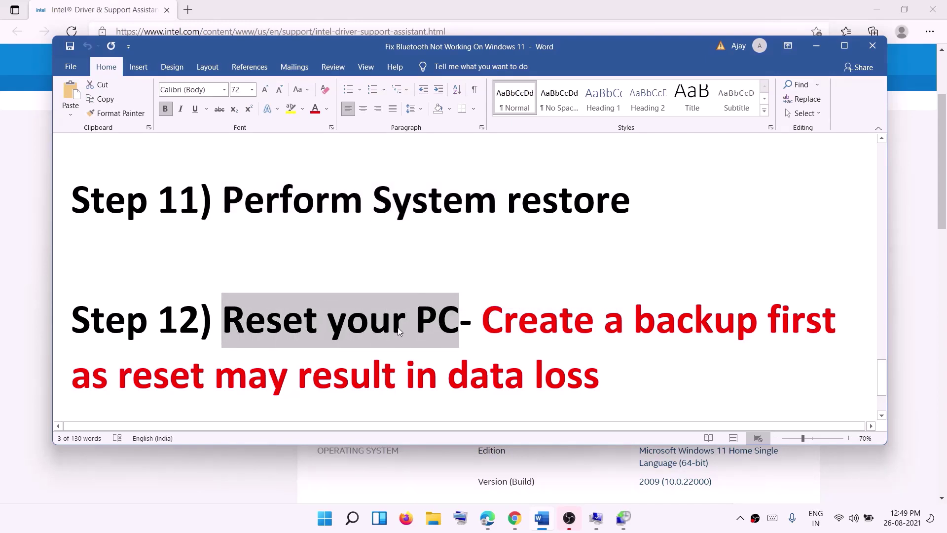
drag(483, 321, 651, 368)
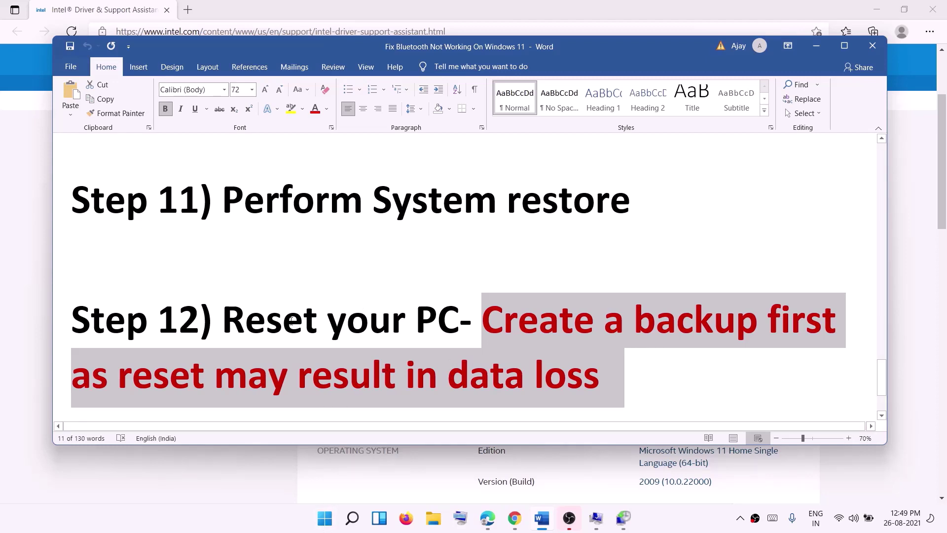
Open the Recovery page in Windows Settings through the Windows Update advanced options.
click(323, 518)
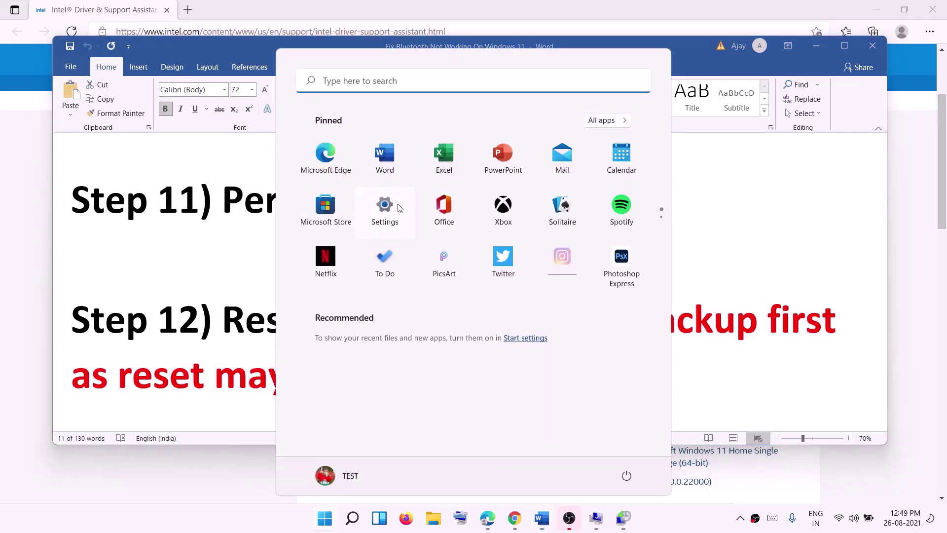
click(393, 212)
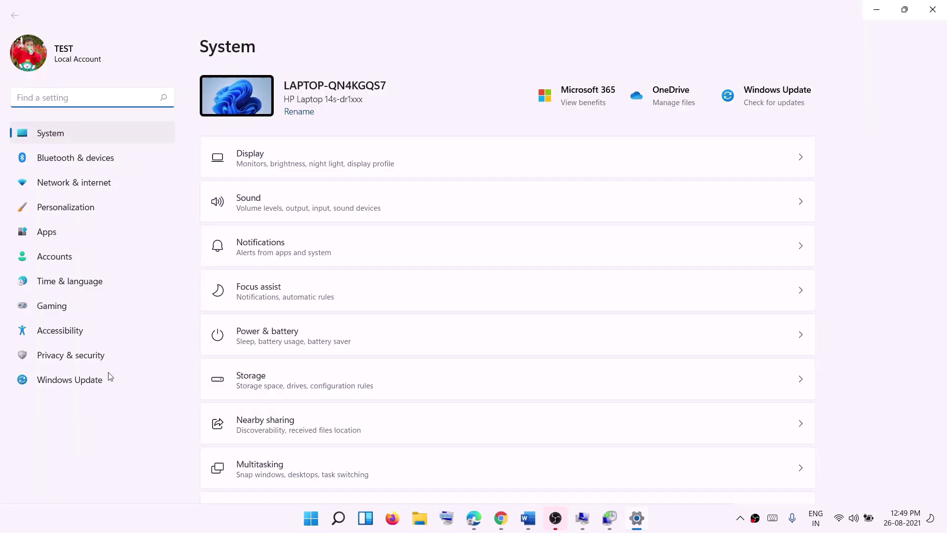
click(91, 383)
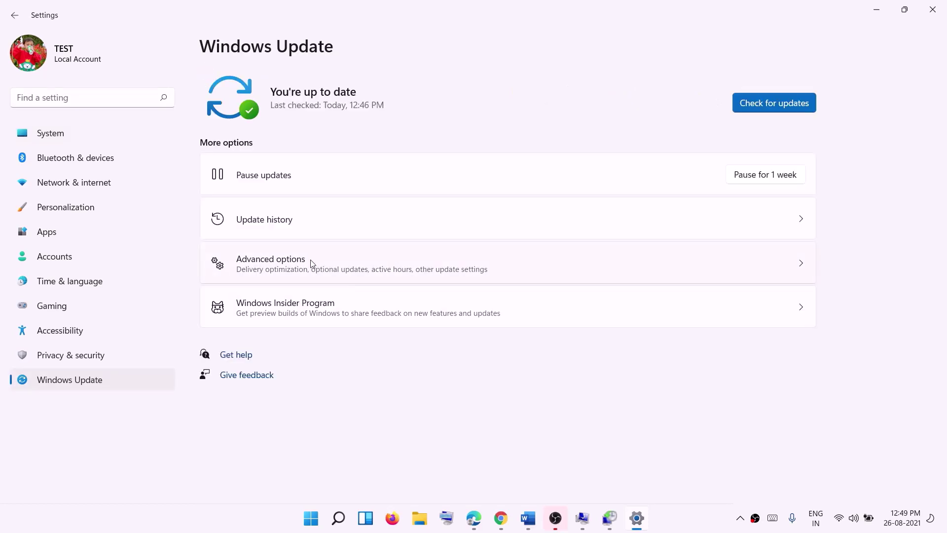
click(294, 270)
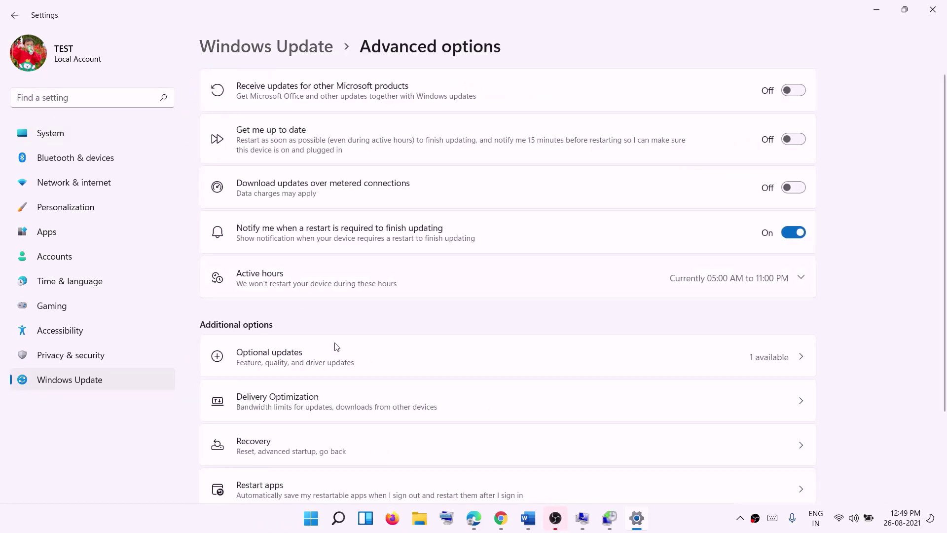
scroll(335, 347, down, 2)
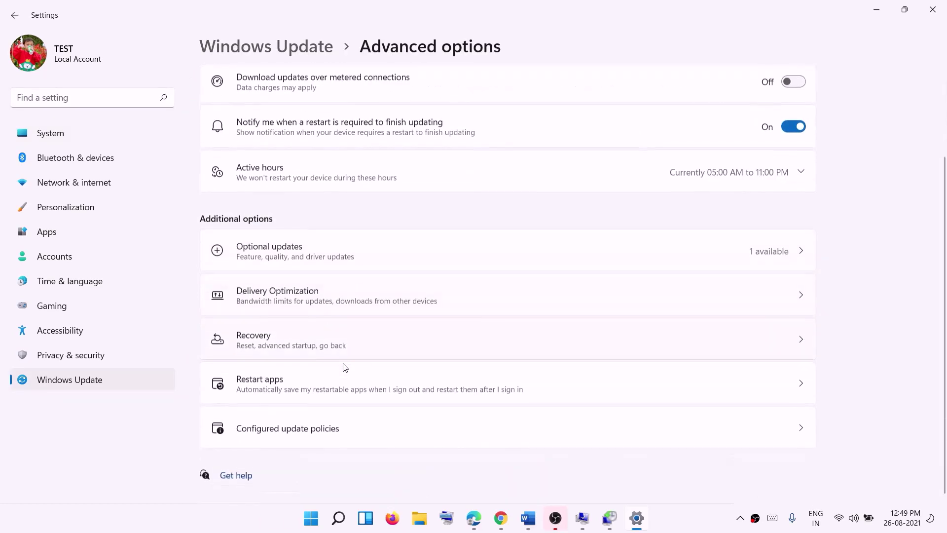
click(290, 344)
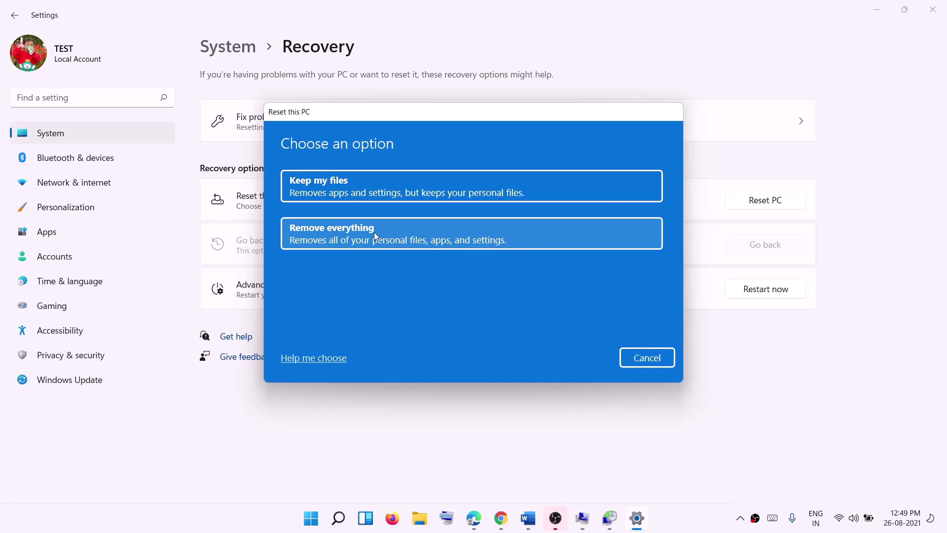
Walk through Reset this PC with Keep my files and Local reinstall, cancel the reset, and return to the Word document.
click(374, 186)
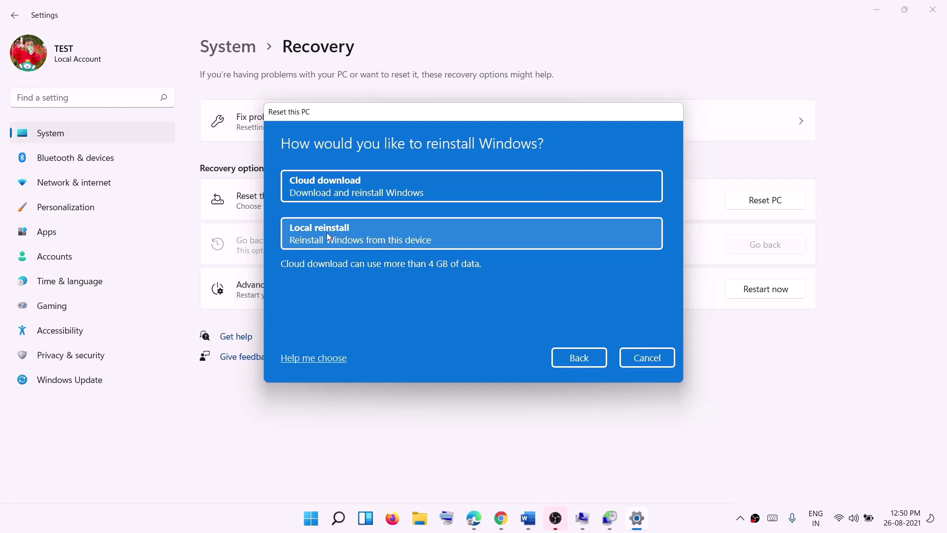
click(367, 233)
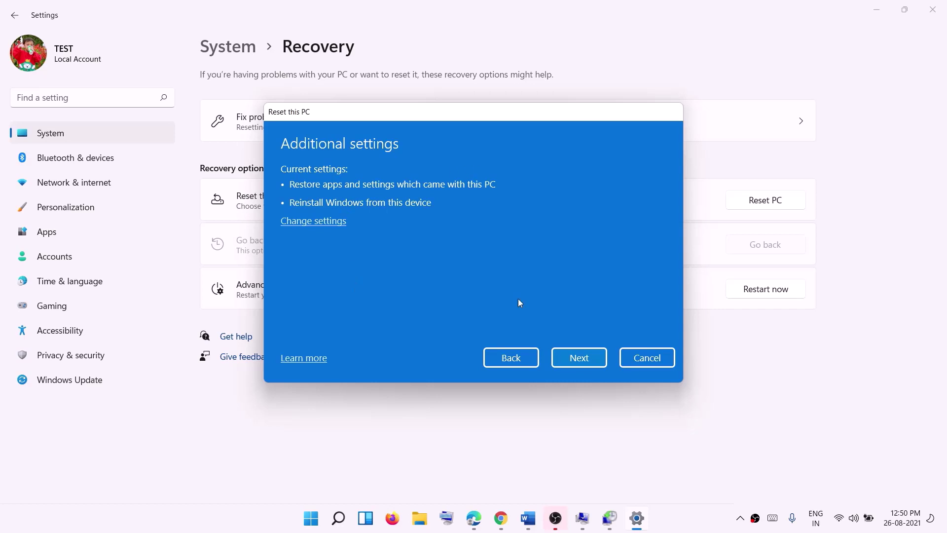
click(674, 358)
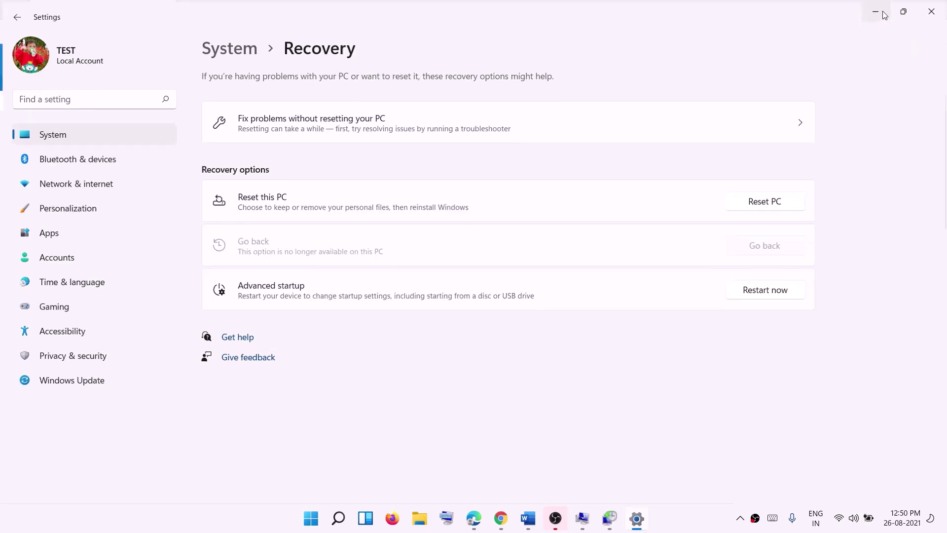
click(879, 11)
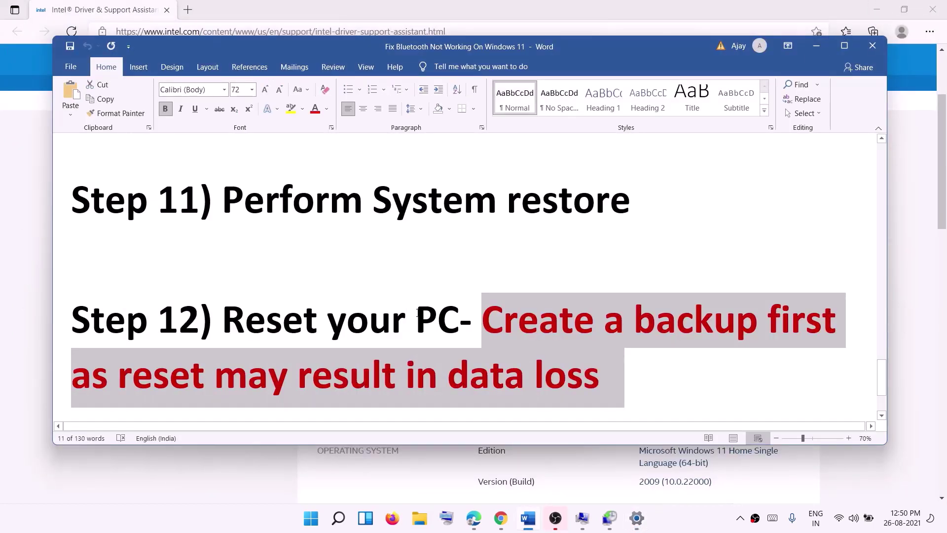
Go back up to Steps 7 and 8 in the document and turn on Bluetooth in the Windows quick settings.
drag(883, 378, 883, 289)
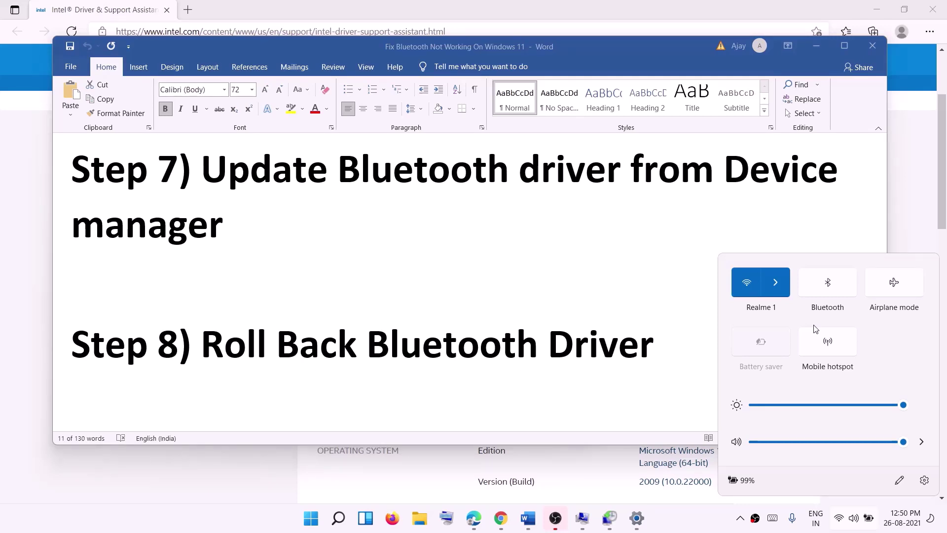
click(820, 292)
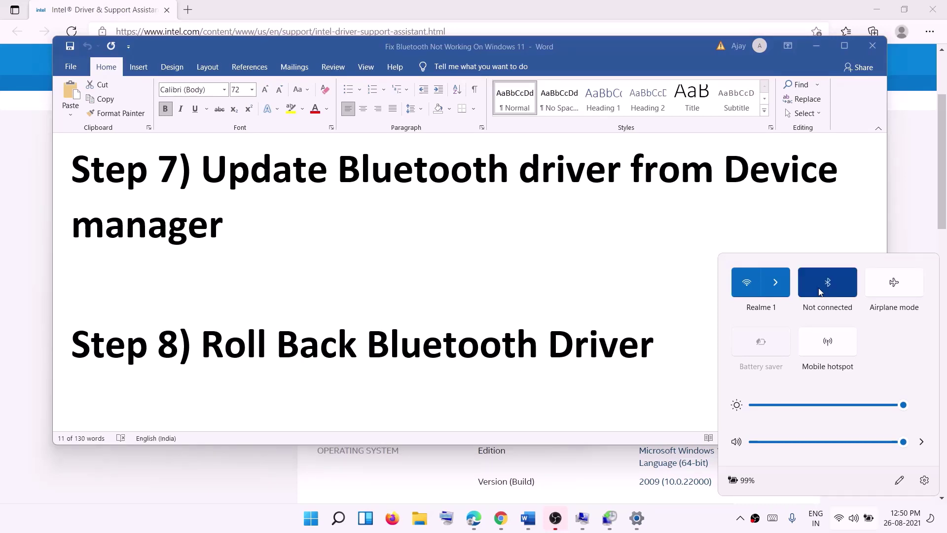
key(Escape)
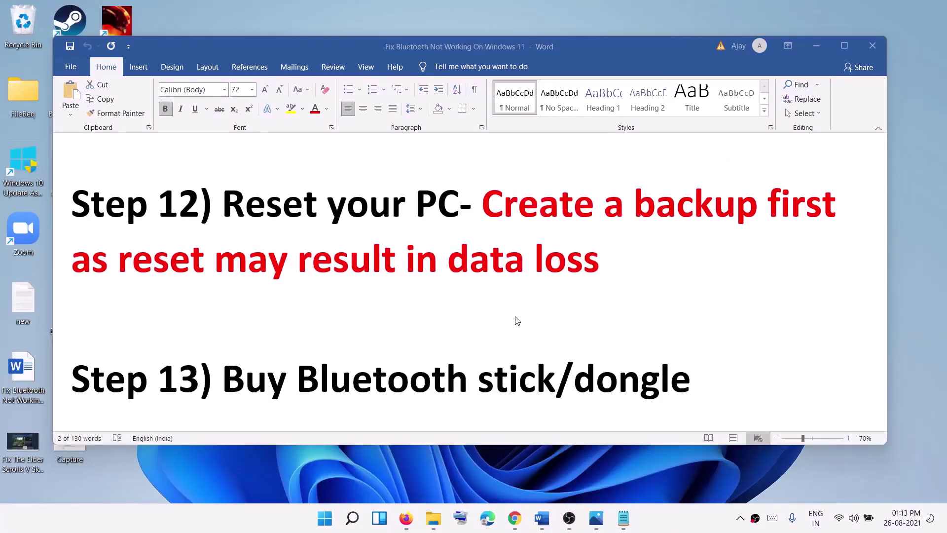